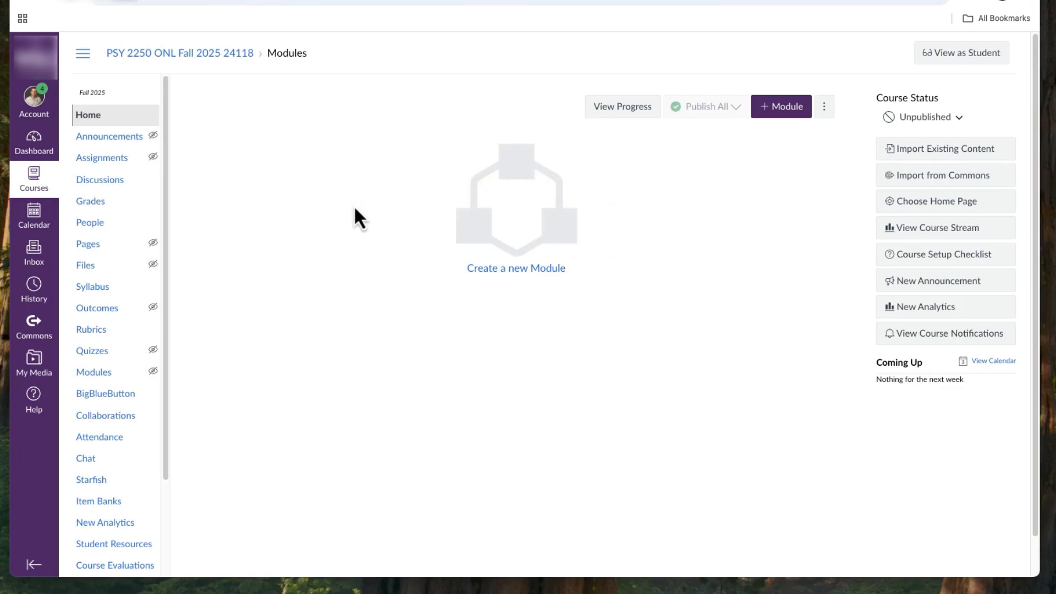
Open the settings of the PSY 2250 ONL Fall 2025 course and go to its course content import page
{"action": "scroll", "coordinate": [132, 264], "scroll_direction": "down", "scroll_amount": 3}
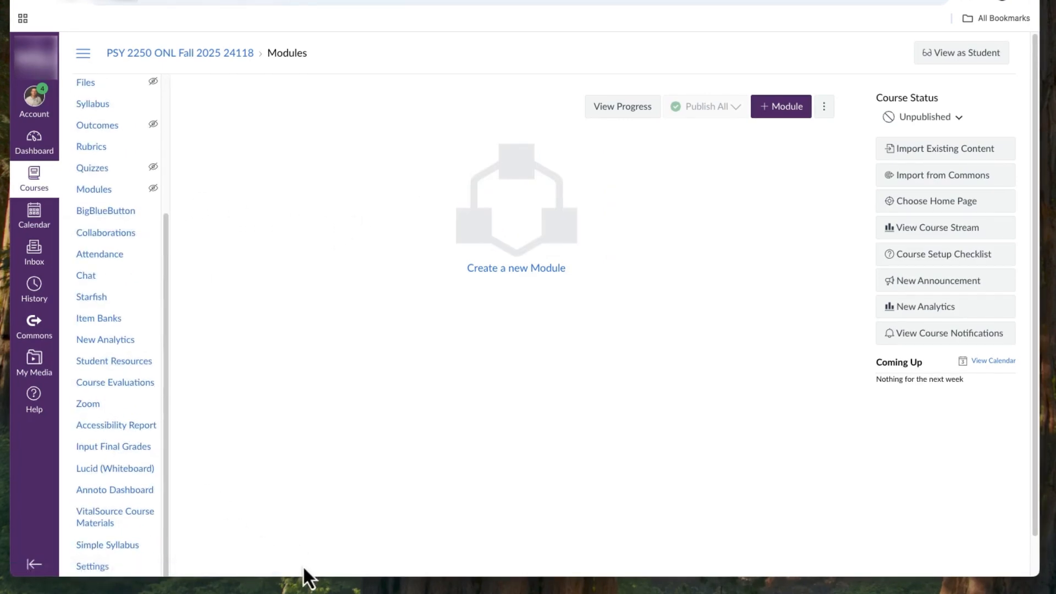
{"action": "left_click_drag", "start_coordinate": [302, 576], "coordinate": [302, 593]}
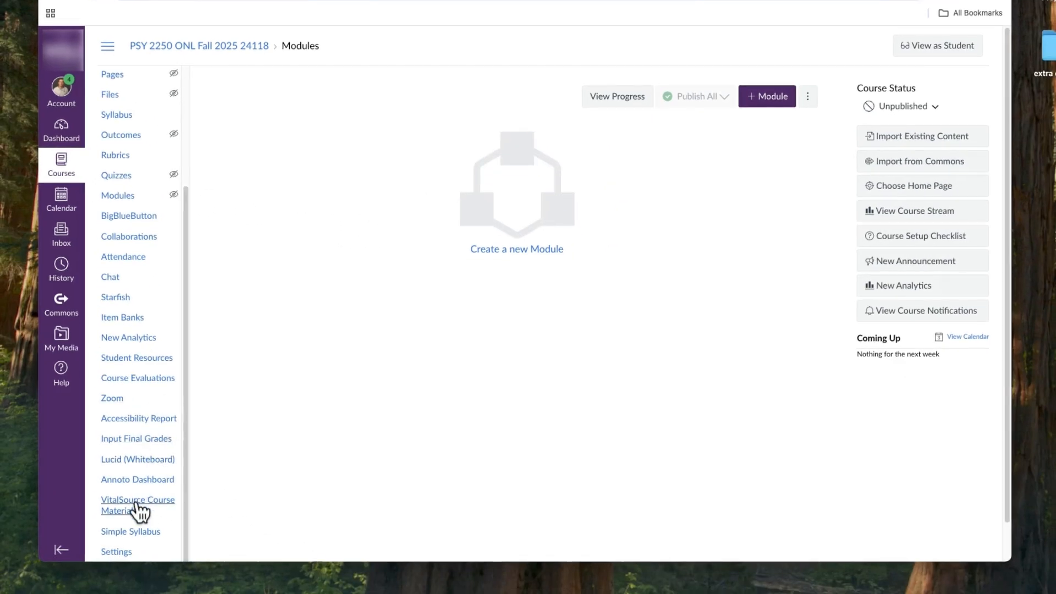
{"action": "left_click", "coordinate": [117, 553]}
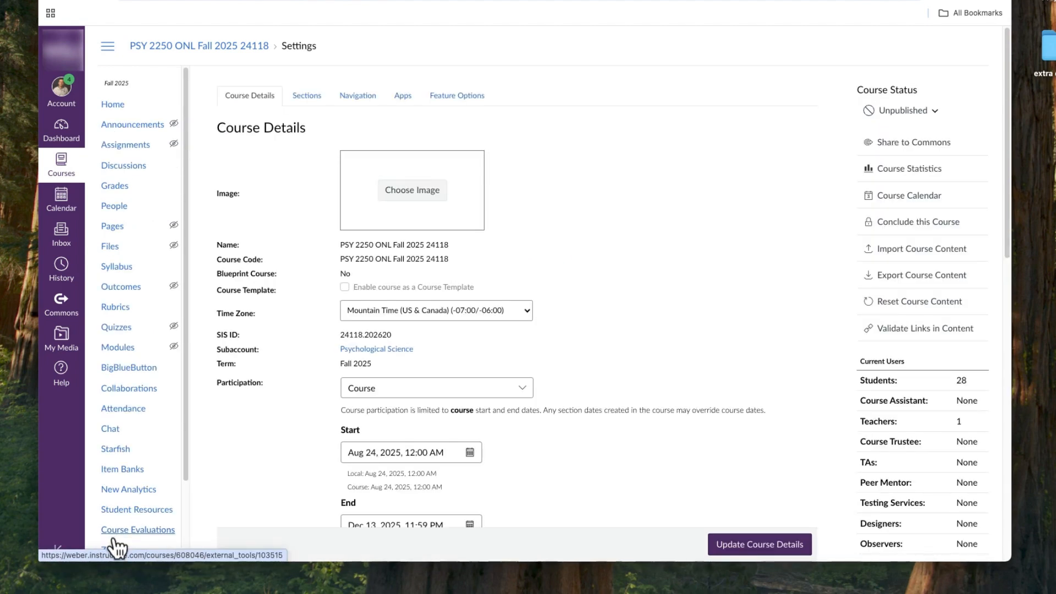
{"action": "scroll", "coordinate": [519, 186], "scroll_direction": "down", "scroll_amount": 3}
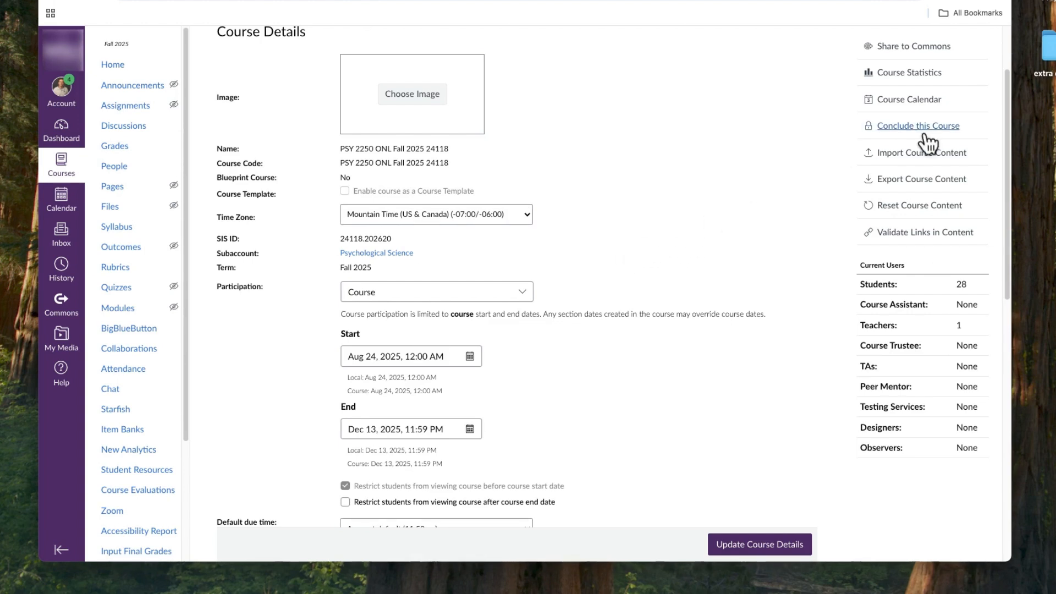
{"action": "left_click", "coordinate": [897, 153]}
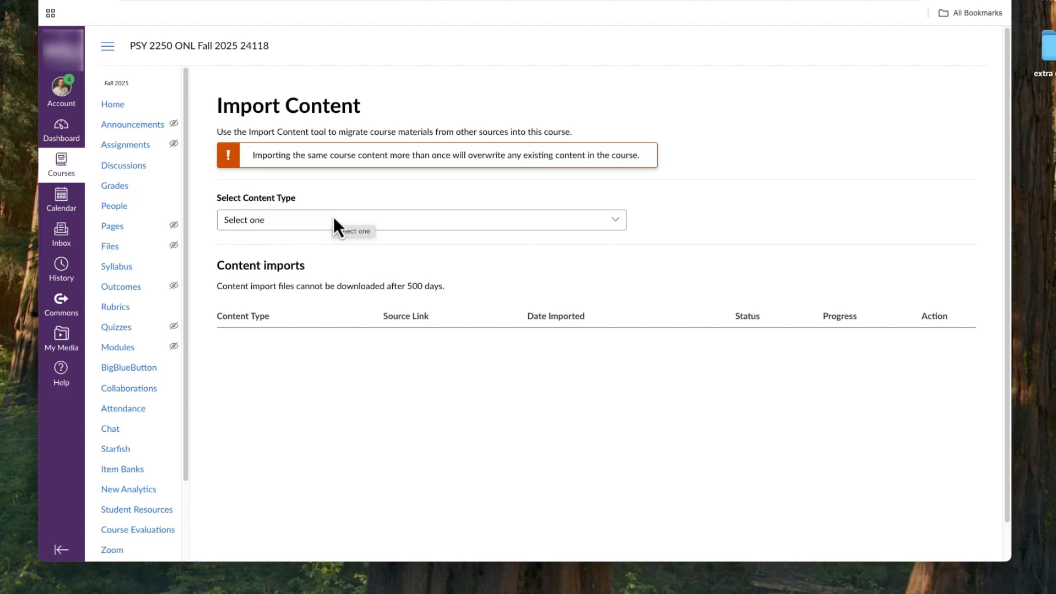
Set the import's content type to Copy a Canvas Course
{"action": "left_click_drag", "start_coordinate": [222, 197], "coordinate": [302, 203]}
{"action": "left_click", "coordinate": [313, 195]}
{"action": "left_click", "coordinate": [309, 221]}
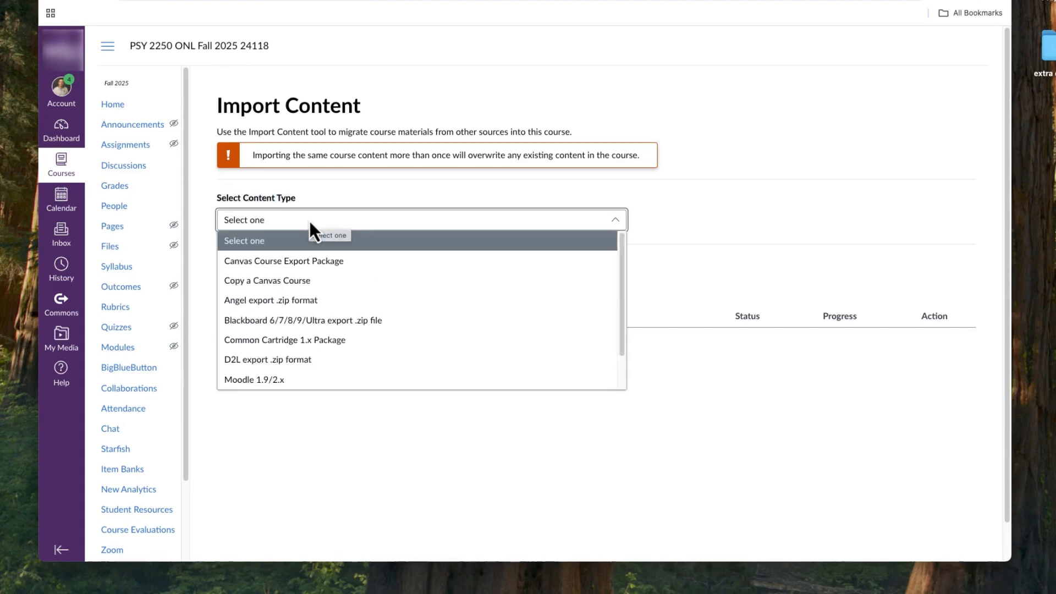
{"action": "left_click", "coordinate": [303, 281]}
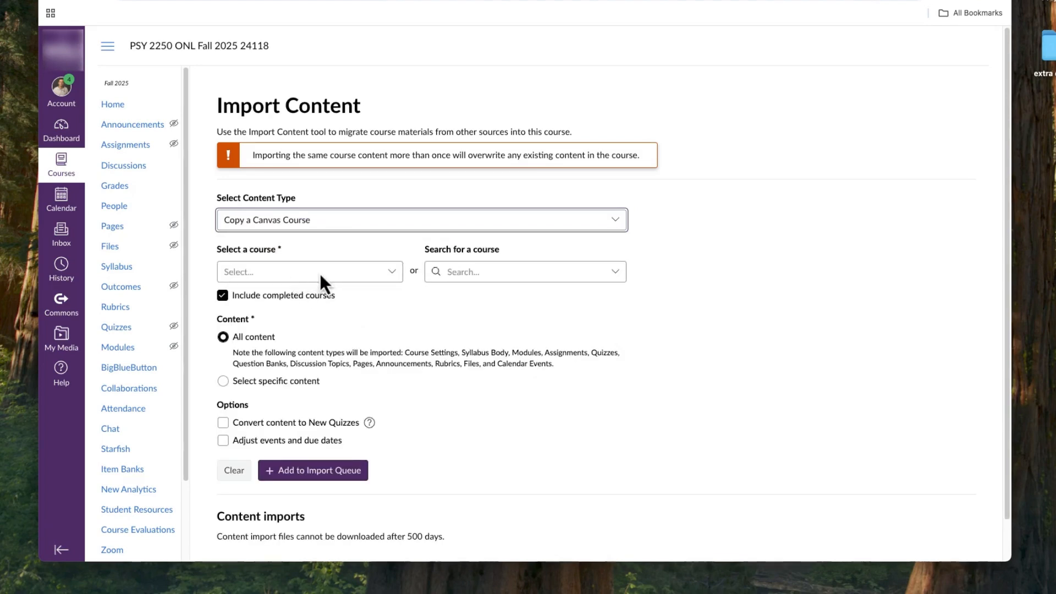
Choose PSY 2250 ONL Spring 2025 33409 as the source course to copy from
{"action": "left_click", "coordinate": [390, 272]}
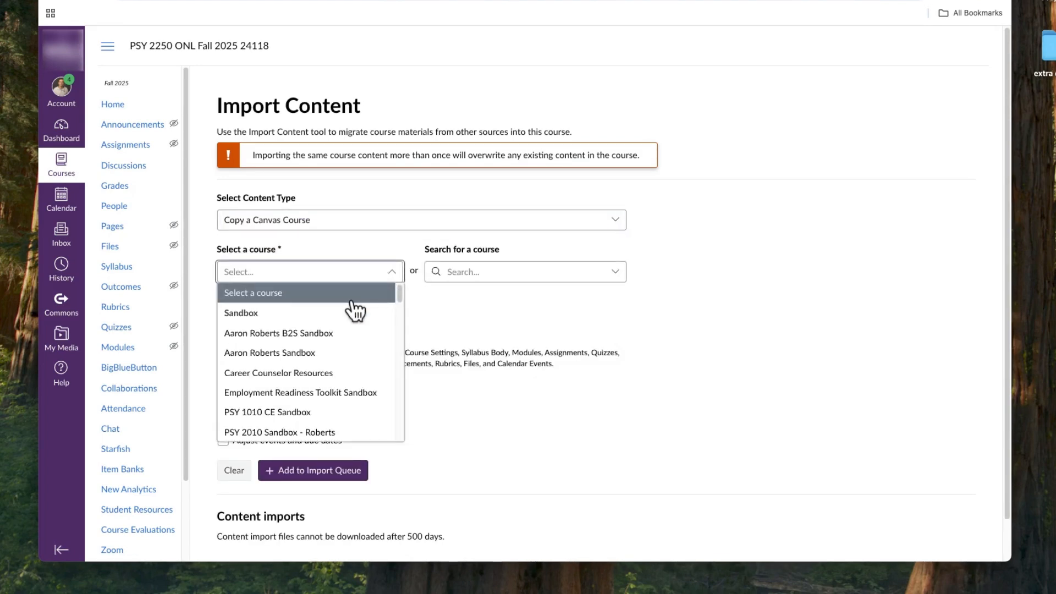
{"action": "scroll", "coordinate": [355, 310], "scroll_direction": "down", "scroll_amount": 5}
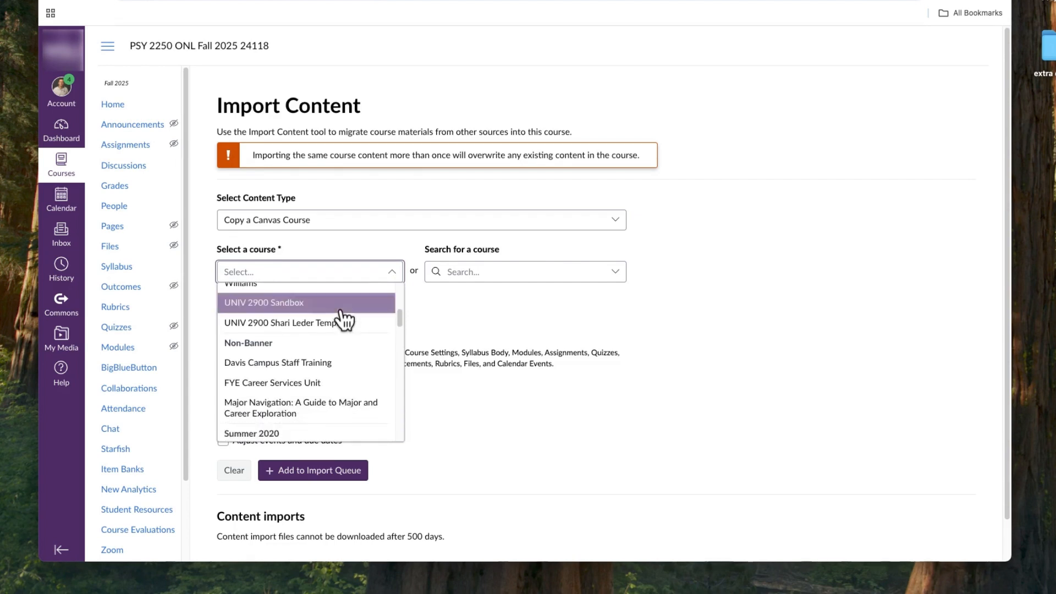
{"action": "scroll", "coordinate": [344, 320], "scroll_direction": "down", "scroll_amount": 3}
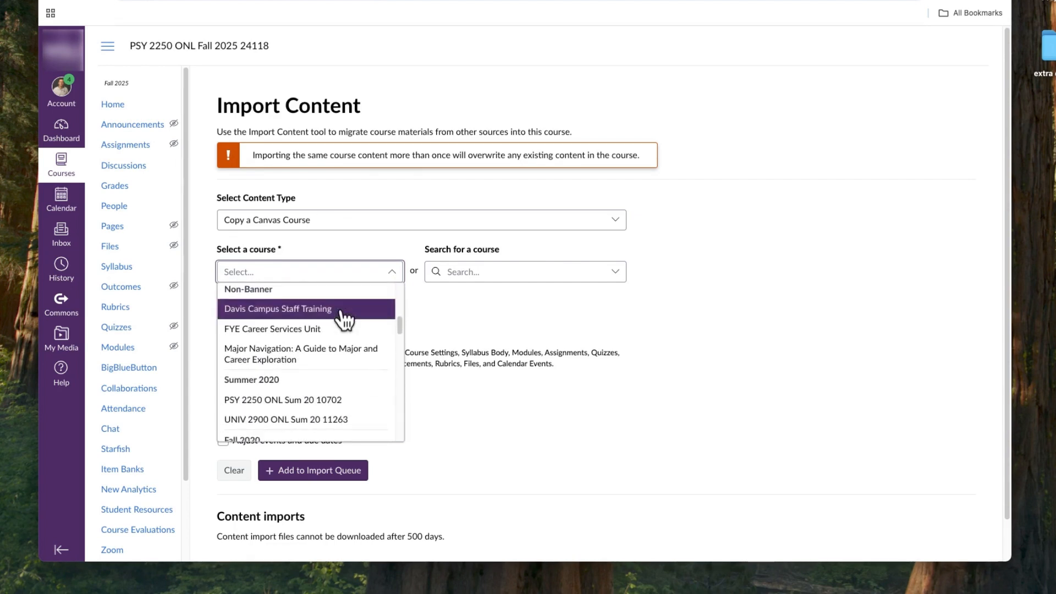
{"action": "scroll", "coordinate": [350, 354], "scroll_direction": "down", "scroll_amount": 10}
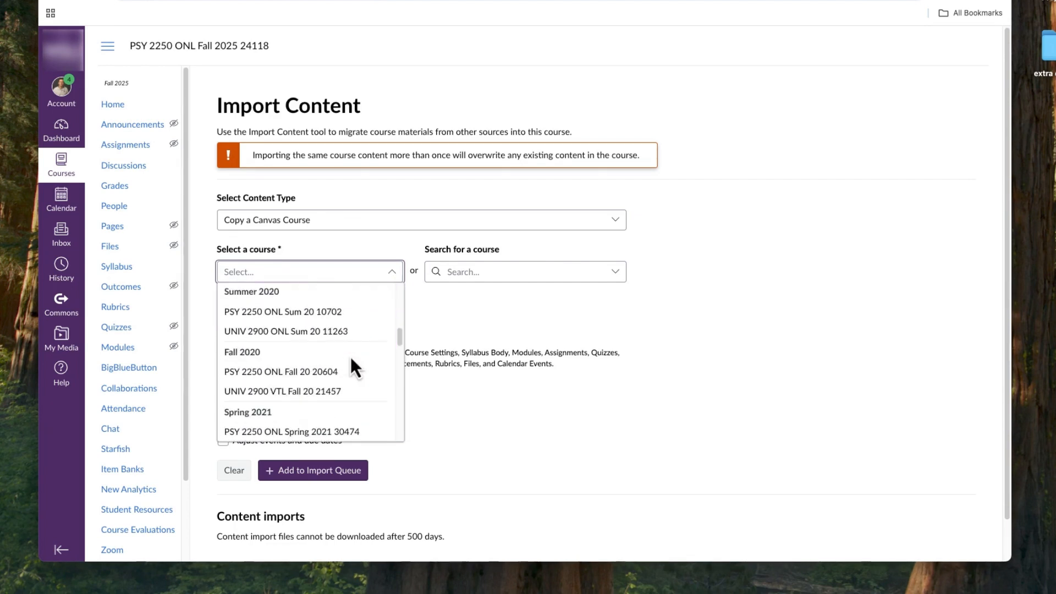
{"action": "scroll", "coordinate": [331, 357], "scroll_direction": "down", "scroll_amount": 10}
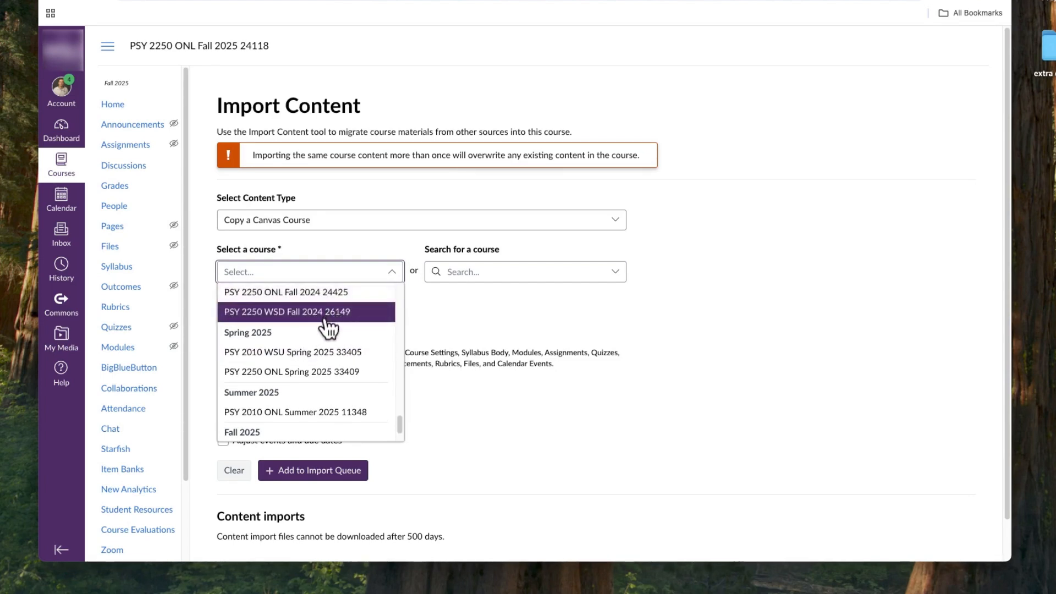
{"action": "left_click", "coordinate": [321, 372]}
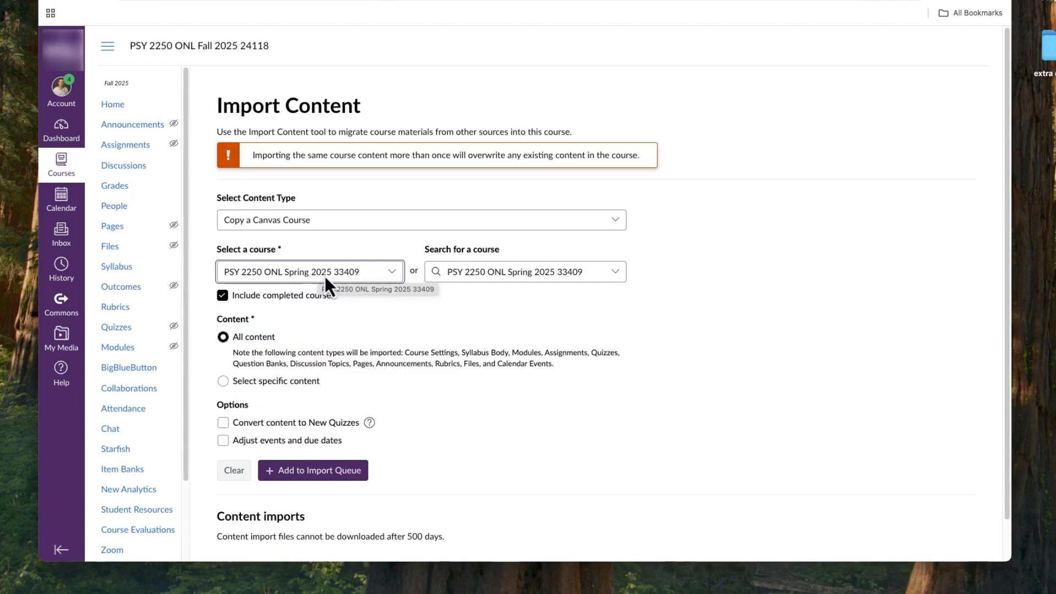
{"action": "left_click", "coordinate": [295, 272]}
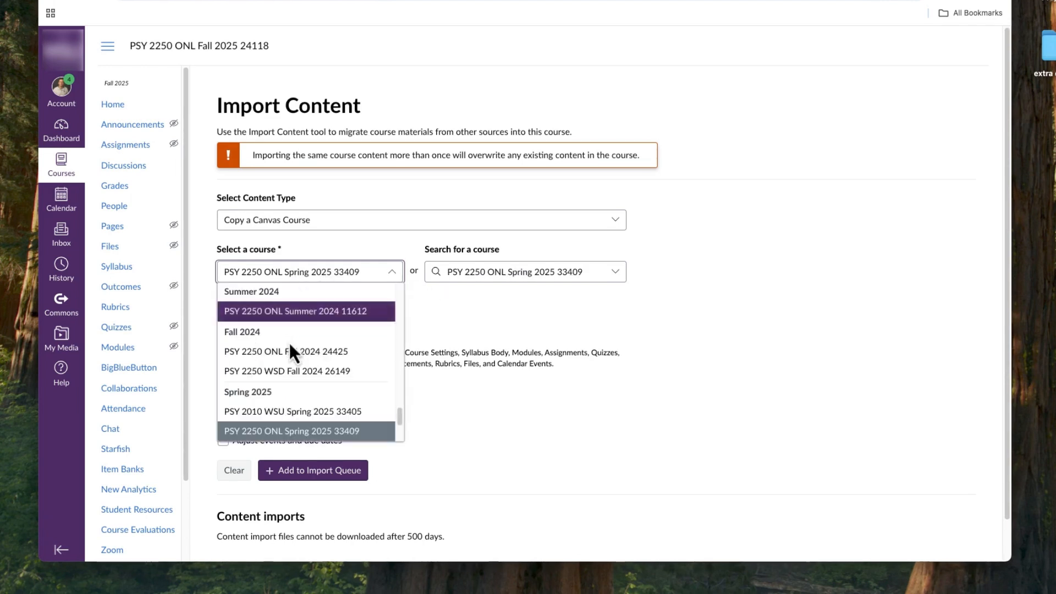
{"action": "scroll", "coordinate": [291, 355], "scroll_direction": "up", "scroll_amount": 10}
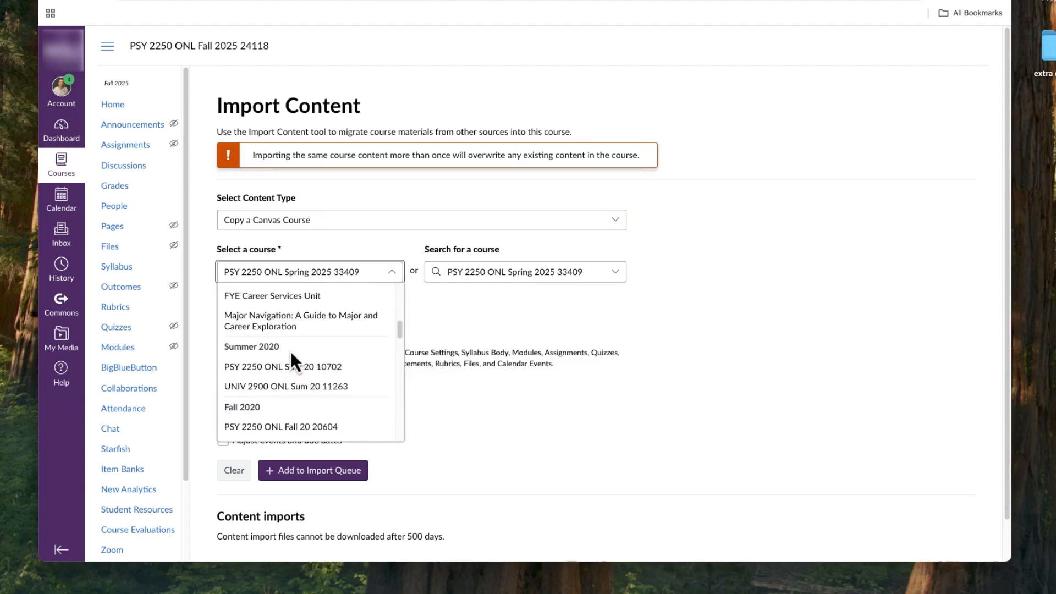
{"action": "scroll", "coordinate": [290, 348], "scroll_direction": "up", "scroll_amount": 5}
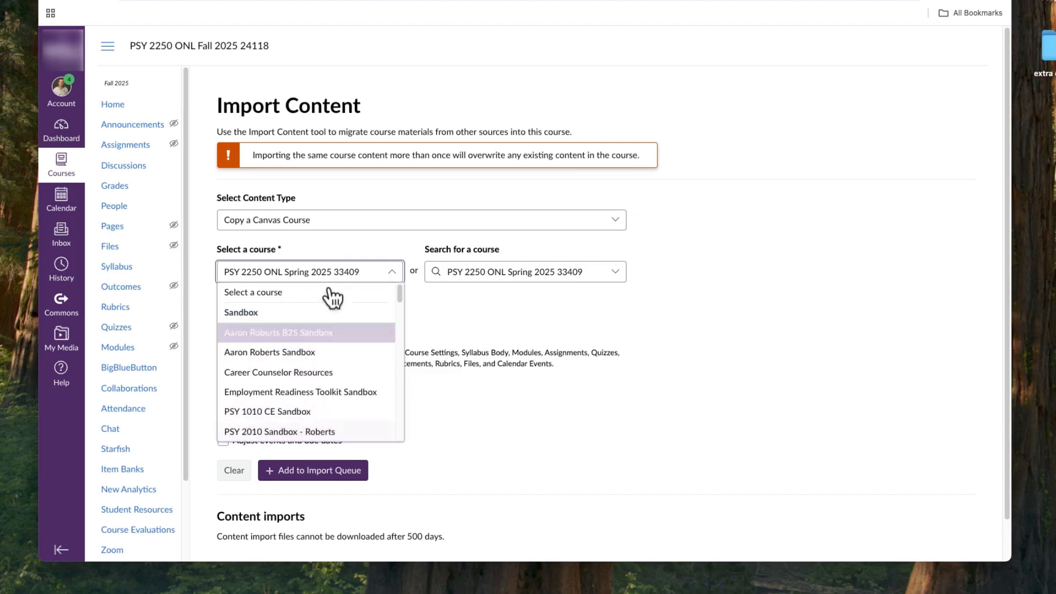
{"action": "left_click", "coordinate": [332, 229]}
{"action": "left_click", "coordinate": [392, 193]}
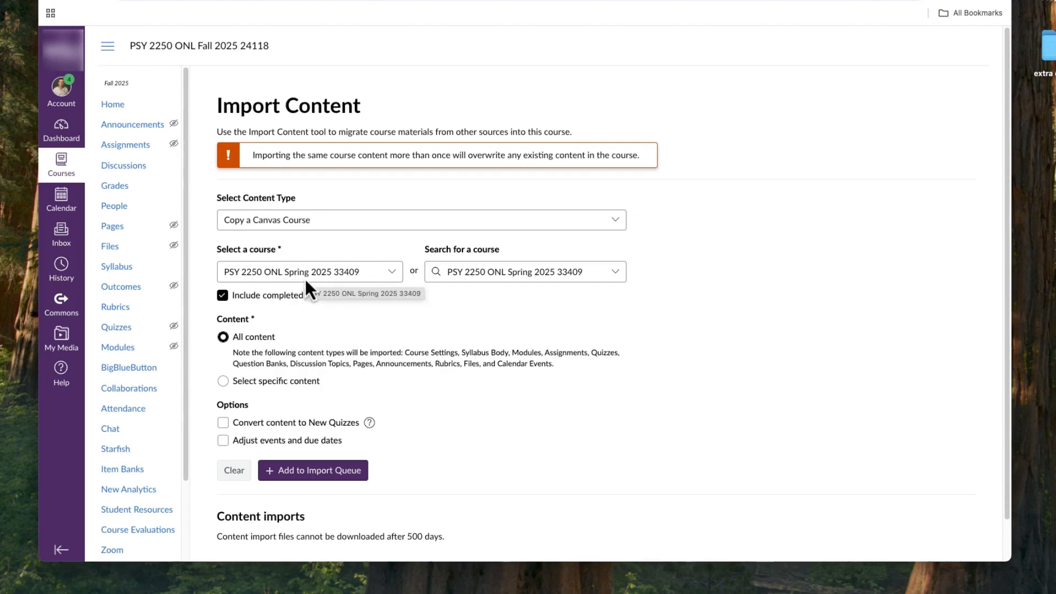
Try the specific-content option for the import and return the selection to all content
{"action": "scroll", "coordinate": [304, 276], "scroll_direction": "down", "scroll_amount": 2}
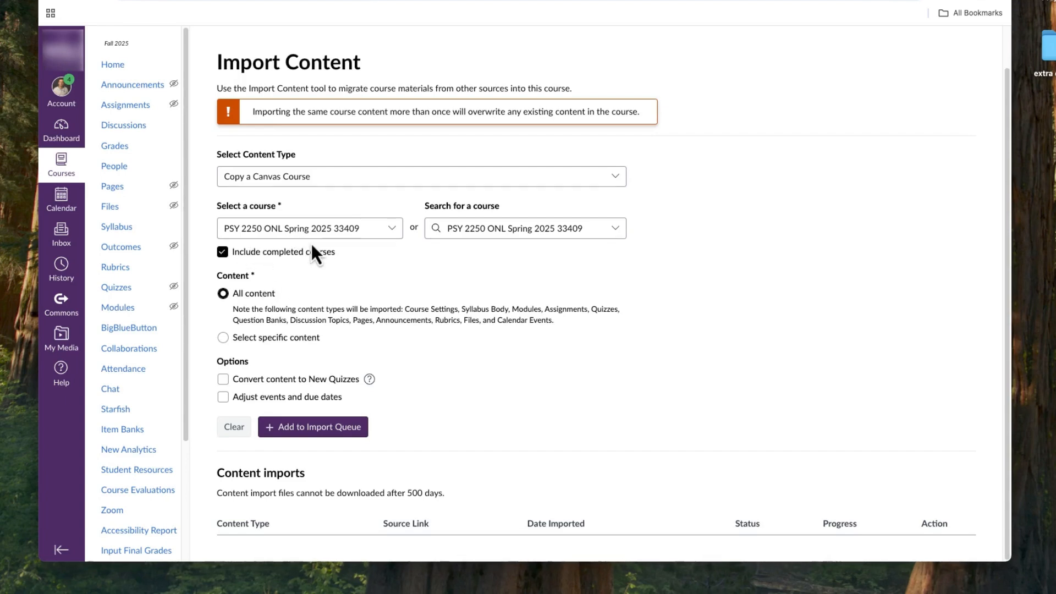
{"action": "left_click", "coordinate": [224, 340]}
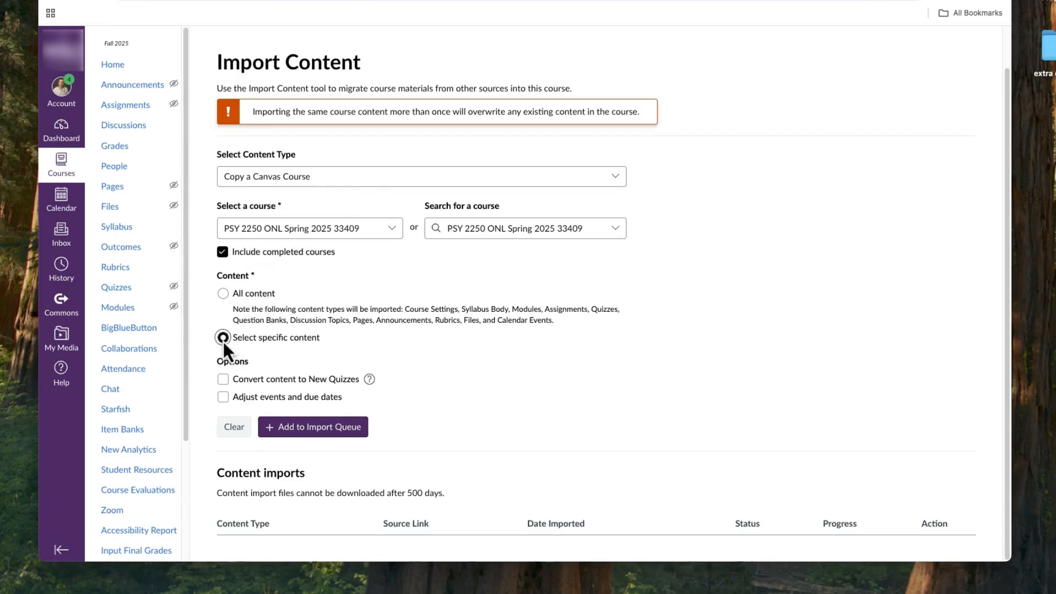
{"action": "left_click", "coordinate": [223, 293]}
{"action": "left_click", "coordinate": [225, 341]}
{"action": "left_click", "coordinate": [225, 297]}
{"action": "left_click", "coordinate": [230, 364]}
{"action": "left_click_drag", "start_coordinate": [232, 379], "coordinate": [361, 382]}
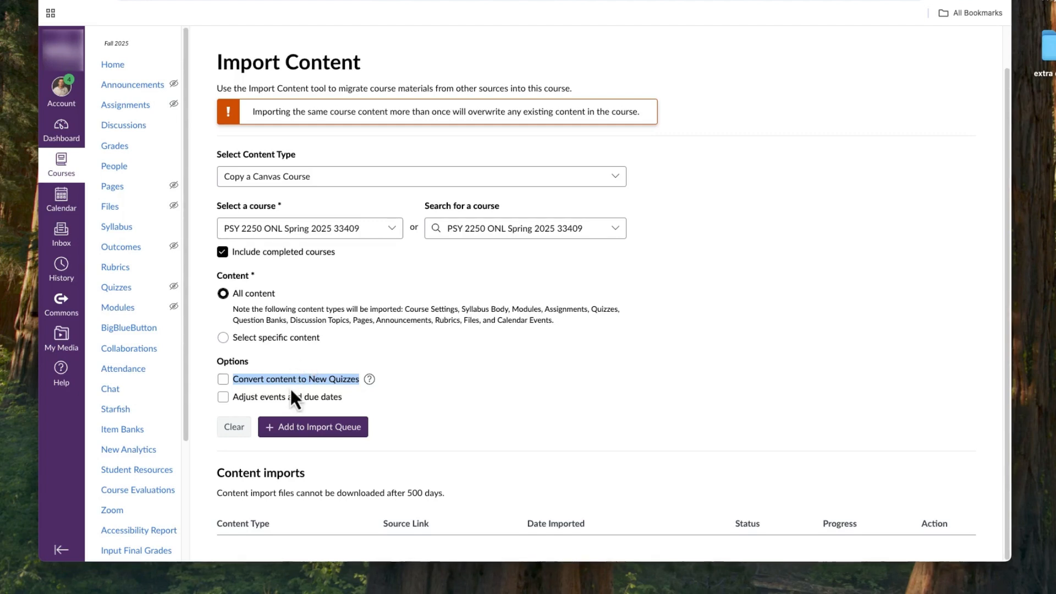
Enable the adjustment of events and due dates for the import and review the date-shift fields
{"action": "left_click", "coordinate": [248, 397]}
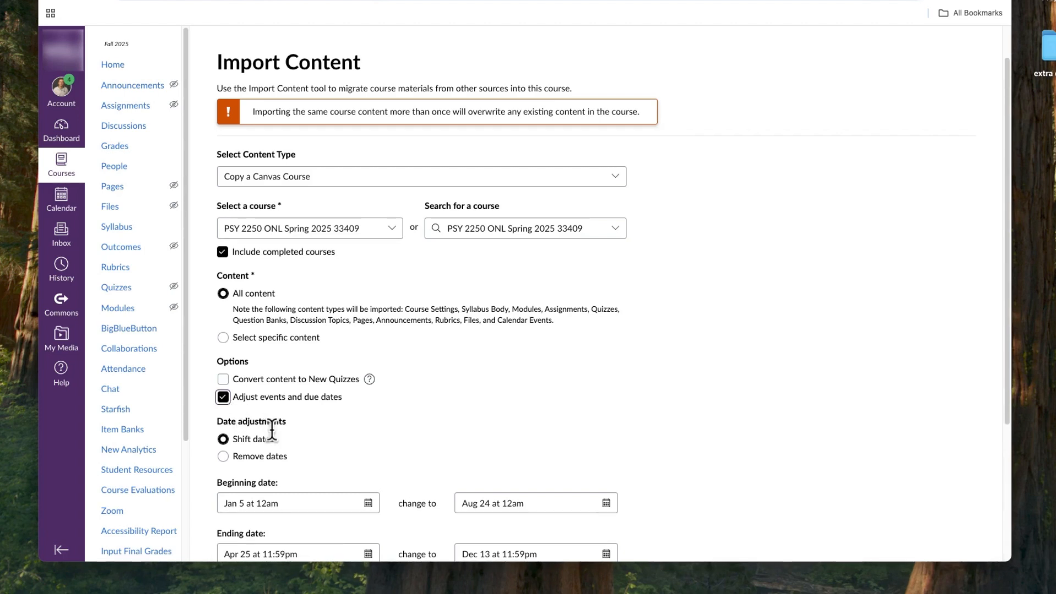
{"action": "scroll", "coordinate": [291, 456], "scroll_direction": "down", "scroll_amount": 3}
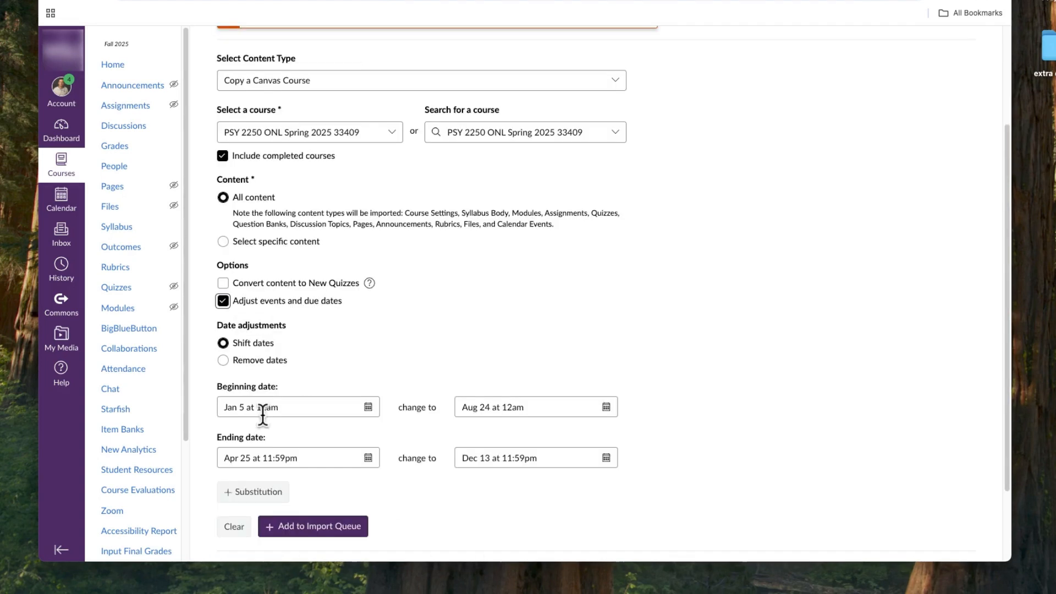
{"action": "scroll", "coordinate": [226, 371], "scroll_direction": "down", "scroll_amount": 1}
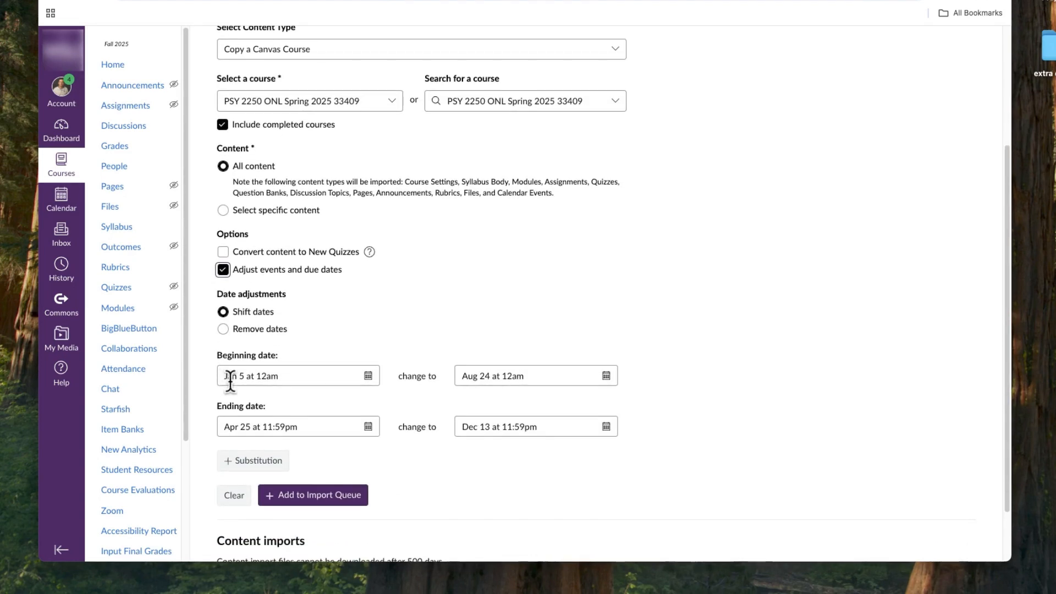
{"action": "left_click_drag", "start_coordinate": [222, 377], "coordinate": [280, 376]}
{"action": "left_click", "coordinate": [280, 376]}
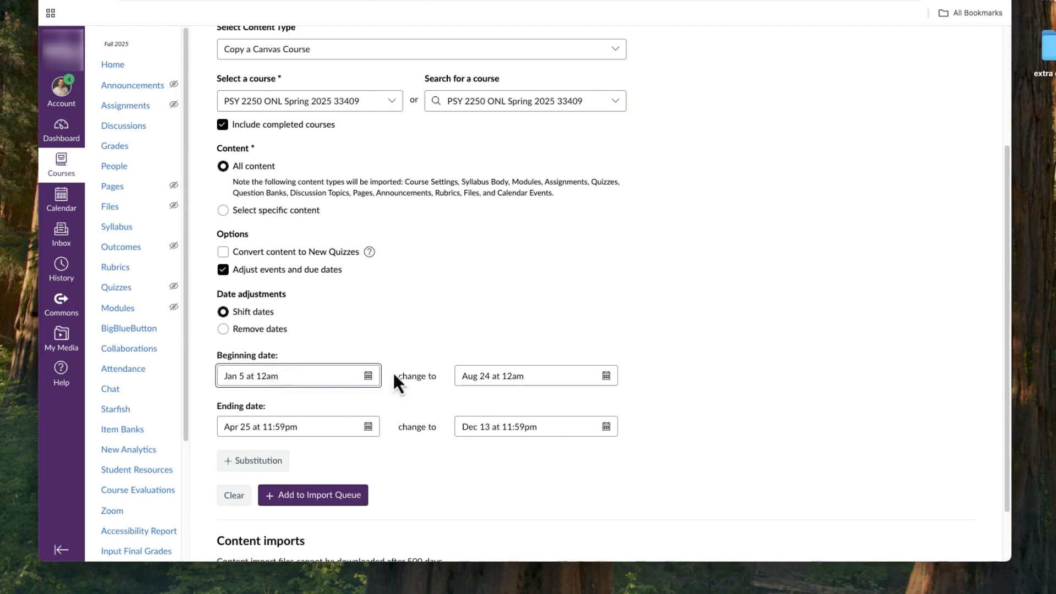
{"action": "left_click_drag", "start_coordinate": [461, 375], "coordinate": [537, 374]}
{"action": "left_click", "coordinate": [413, 346]}
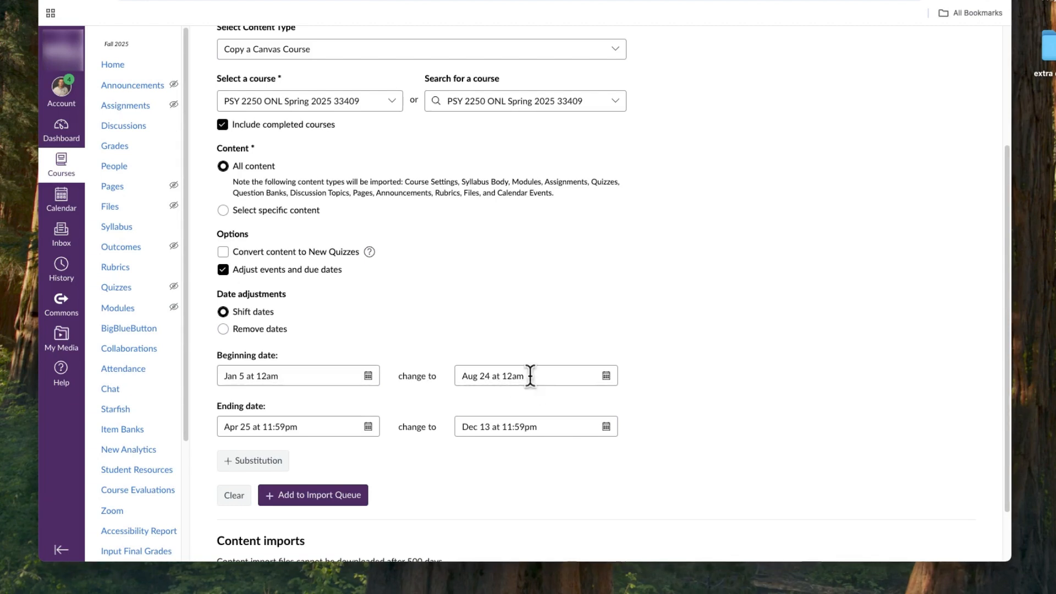
Set the shifted beginning date to Aug 25 and the shifted ending date to Dec 11
{"action": "left_click", "coordinate": [605, 377]}
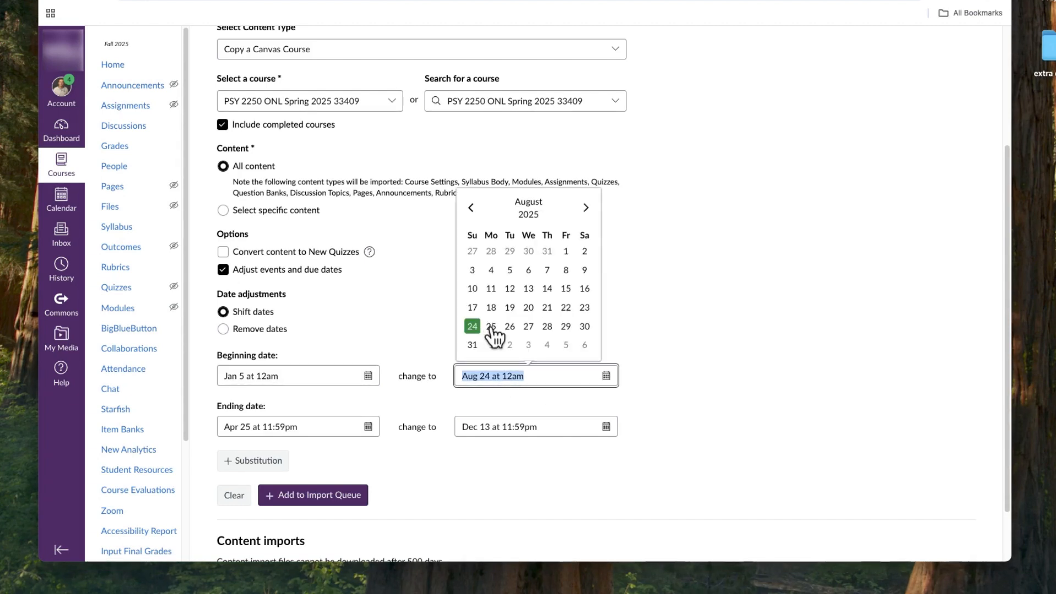
{"action": "left_click", "coordinate": [492, 327]}
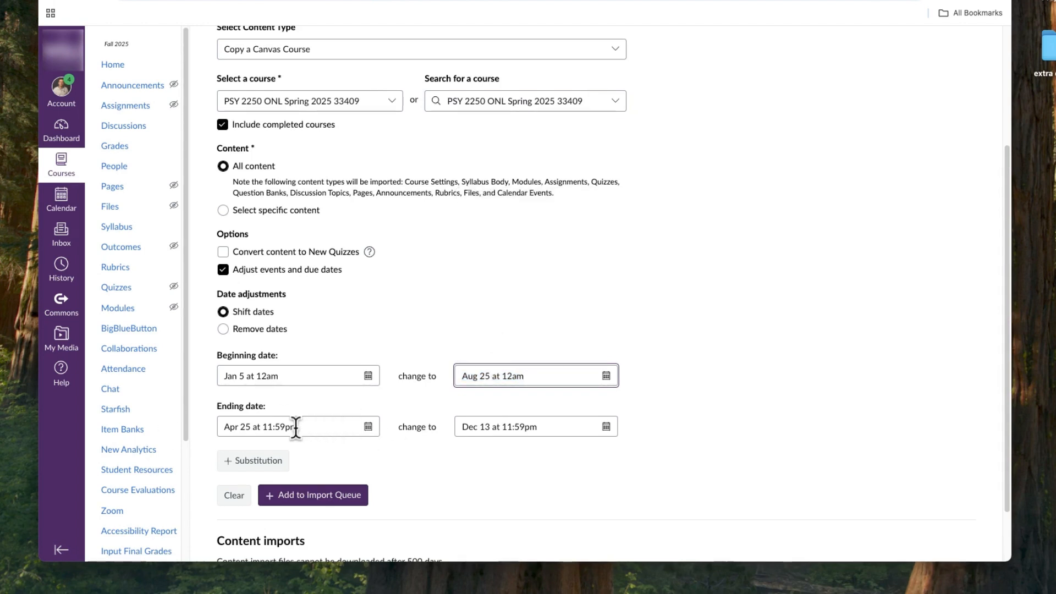
{"action": "left_click", "coordinate": [514, 427]}
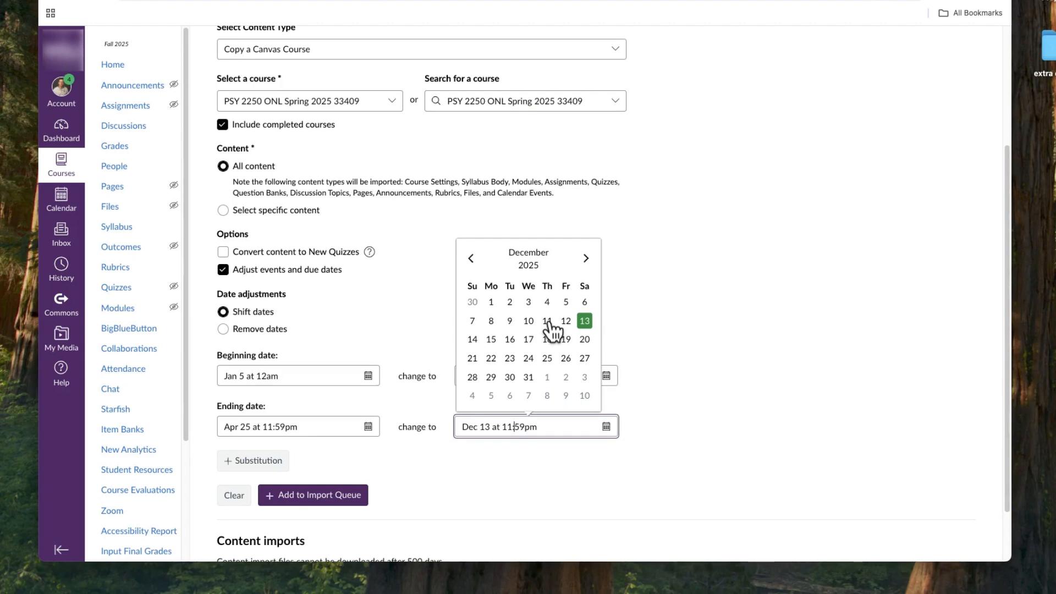
{"action": "left_click", "coordinate": [547, 322]}
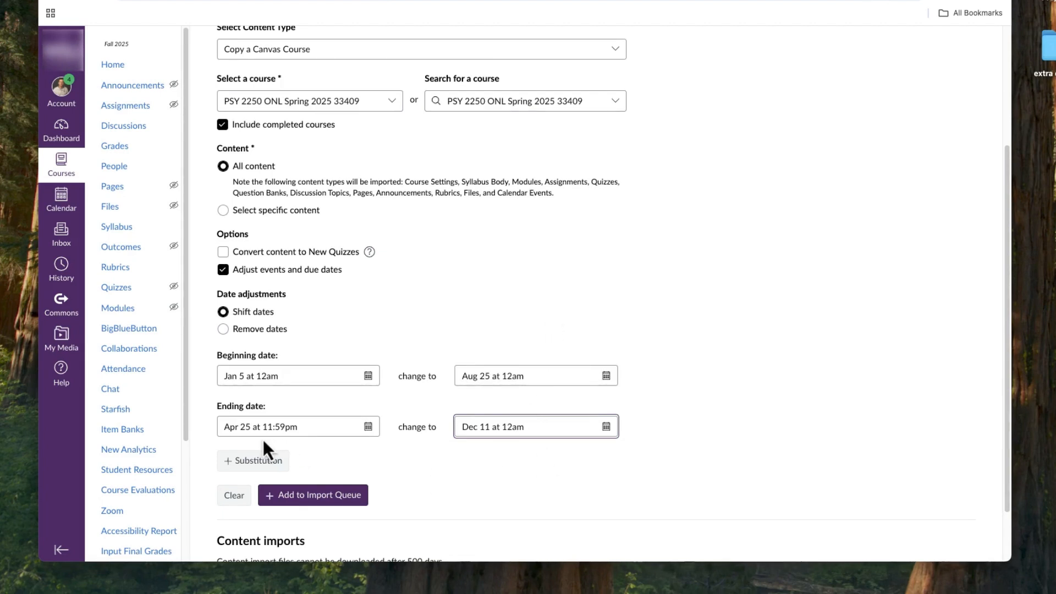
Add the configured course copy to the import queue
{"action": "scroll", "coordinate": [495, 476], "scroll_direction": "down", "scroll_amount": 2}
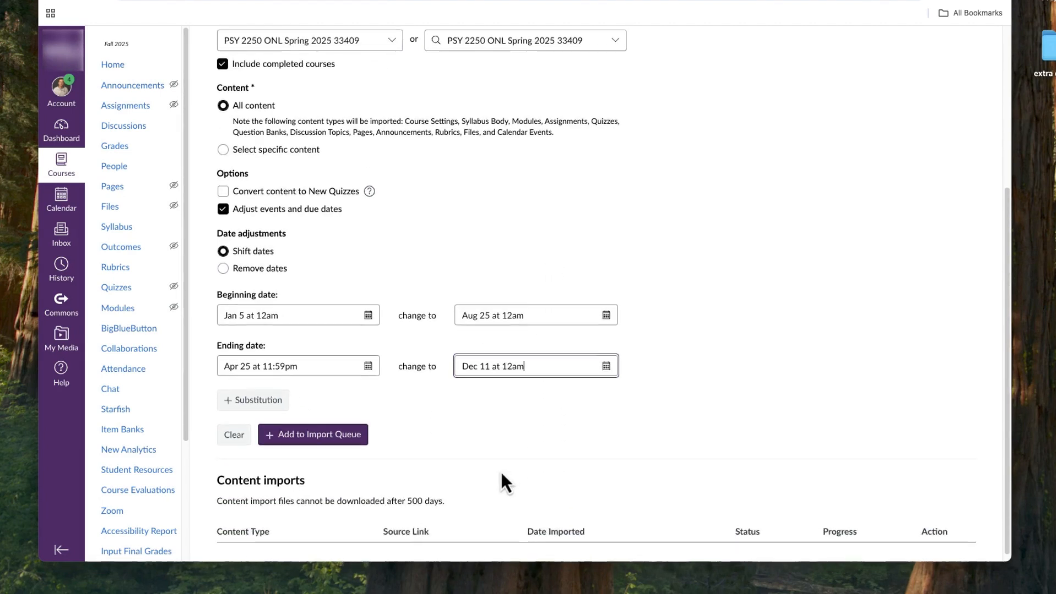
{"action": "left_click", "coordinate": [321, 432]}
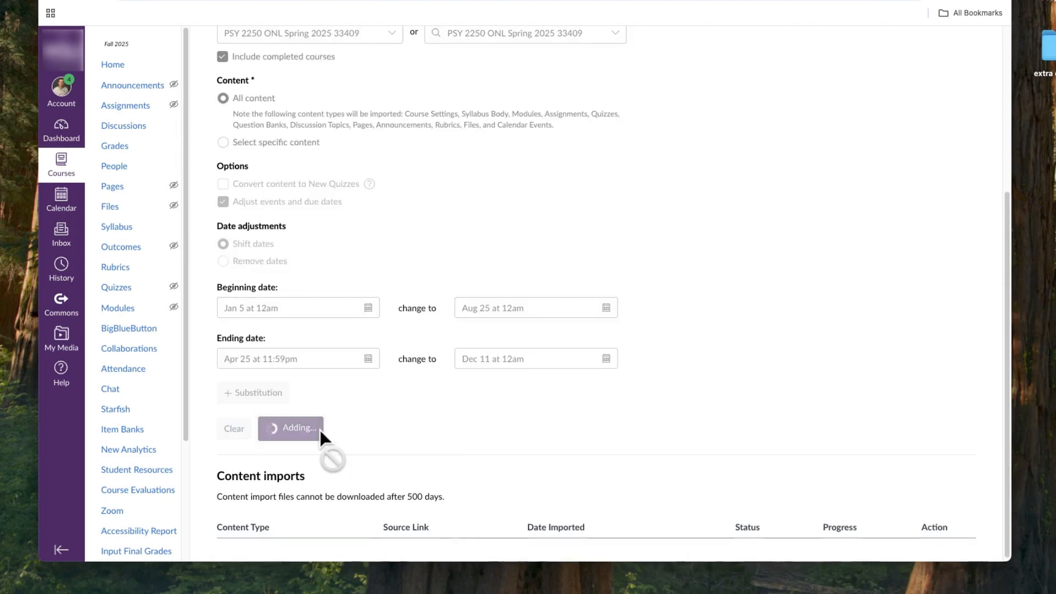
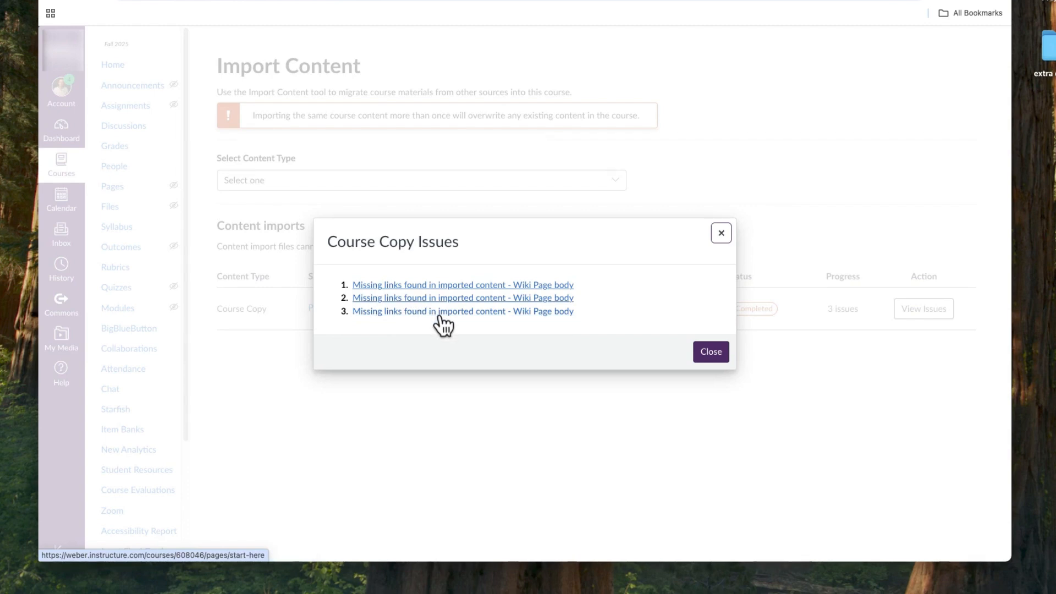
Examine the issues reported for the course copy import and close the issue list
{"action": "left_click", "coordinate": [711, 352]}
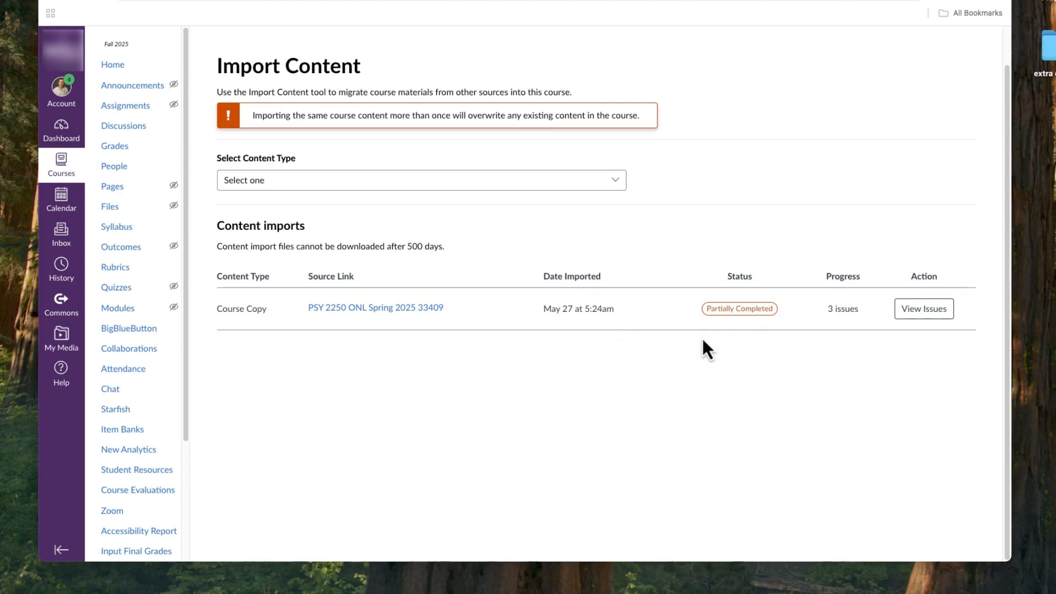
{"action": "left_click", "coordinate": [917, 311]}
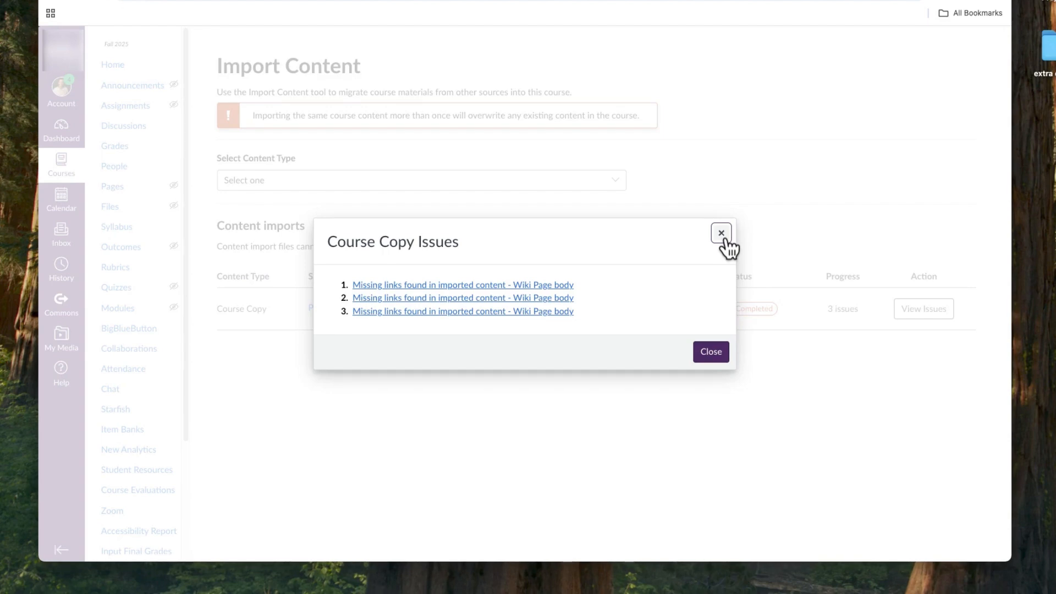
{"action": "left_click", "coordinate": [721, 234]}
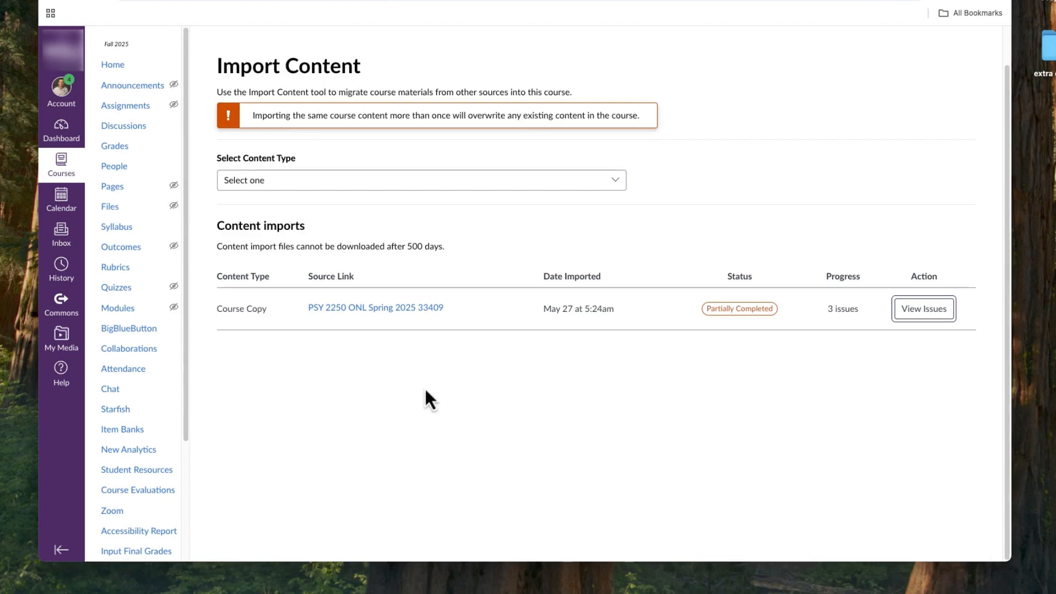
Open the Fall 2025 course home page and check the imported course title
{"action": "scroll", "coordinate": [365, 323], "scroll_direction": "up", "scroll_amount": 2}
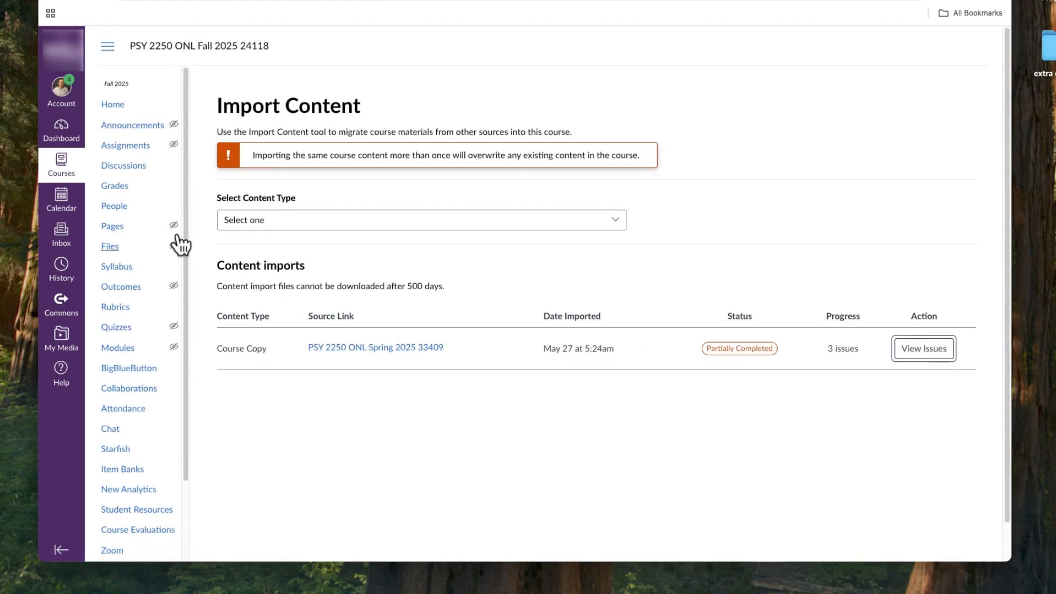
{"action": "left_click", "coordinate": [111, 105]}
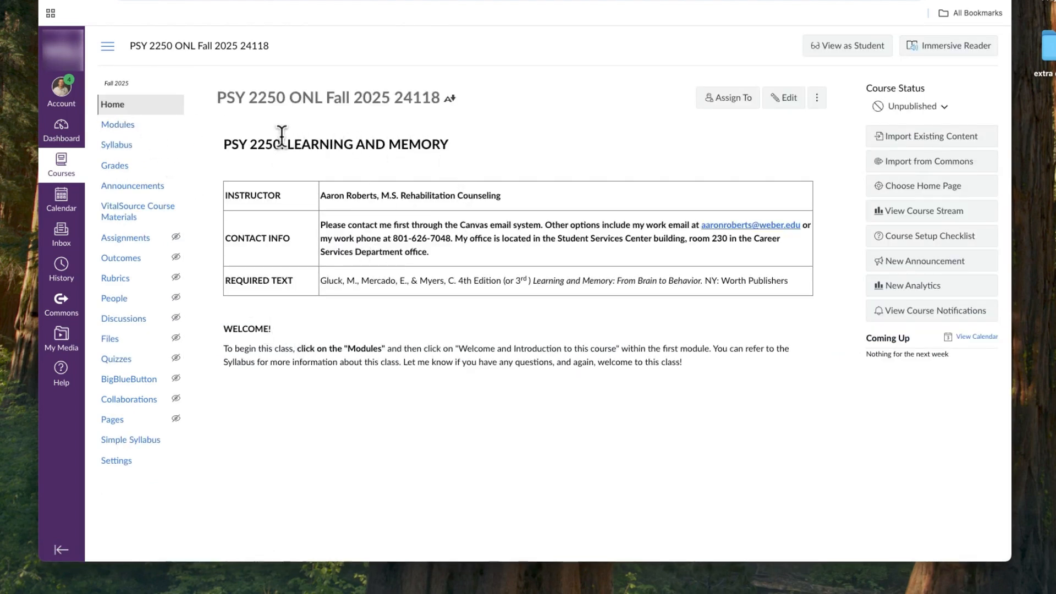
{"action": "left_click_drag", "start_coordinate": [237, 103], "coordinate": [285, 99]}
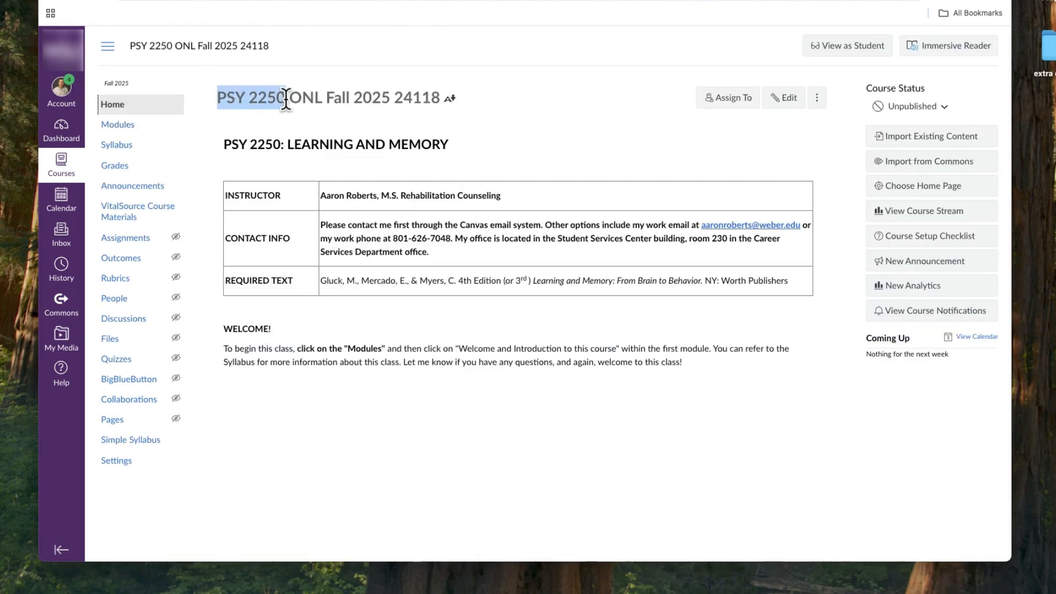
Open the course modules and review the items' shifted due dates from Week 1 through Week 15
{"action": "left_click", "coordinate": [108, 125]}
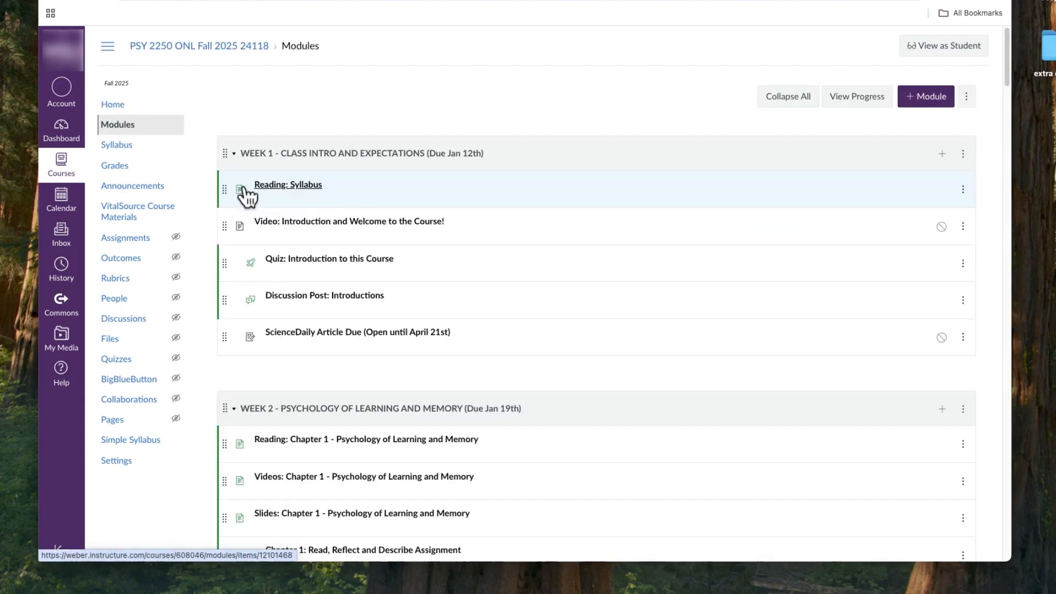
{"action": "scroll", "coordinate": [331, 201], "scroll_direction": "down", "scroll_amount": 3}
{"action": "scroll", "coordinate": [325, 208], "scroll_direction": "up", "scroll_amount": 3}
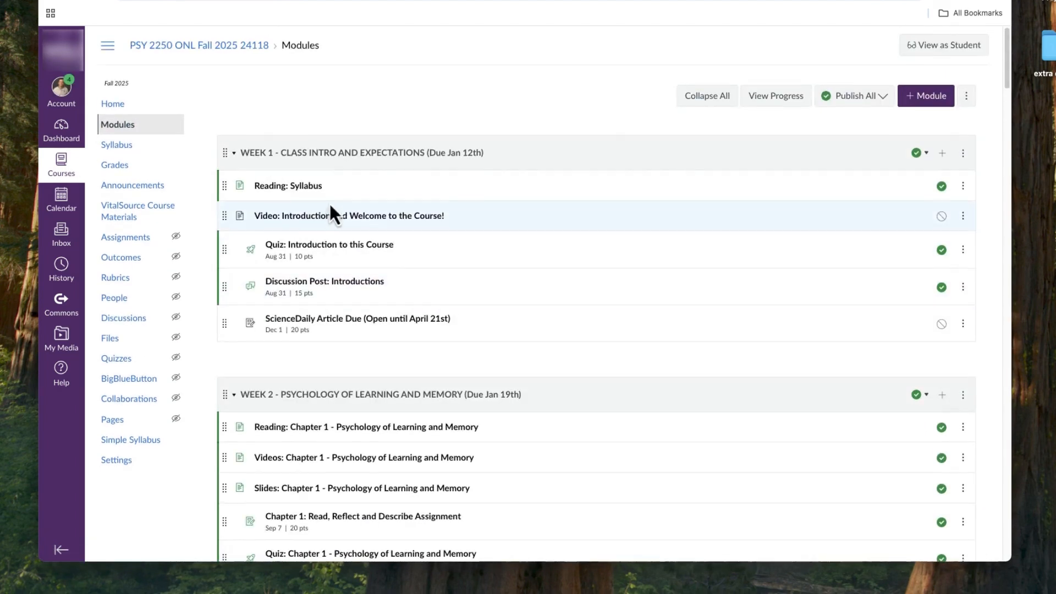
{"action": "scroll", "coordinate": [331, 200], "scroll_direction": "down", "scroll_amount": 3}
{"action": "scroll", "coordinate": [335, 206], "scroll_direction": "down", "scroll_amount": 20}
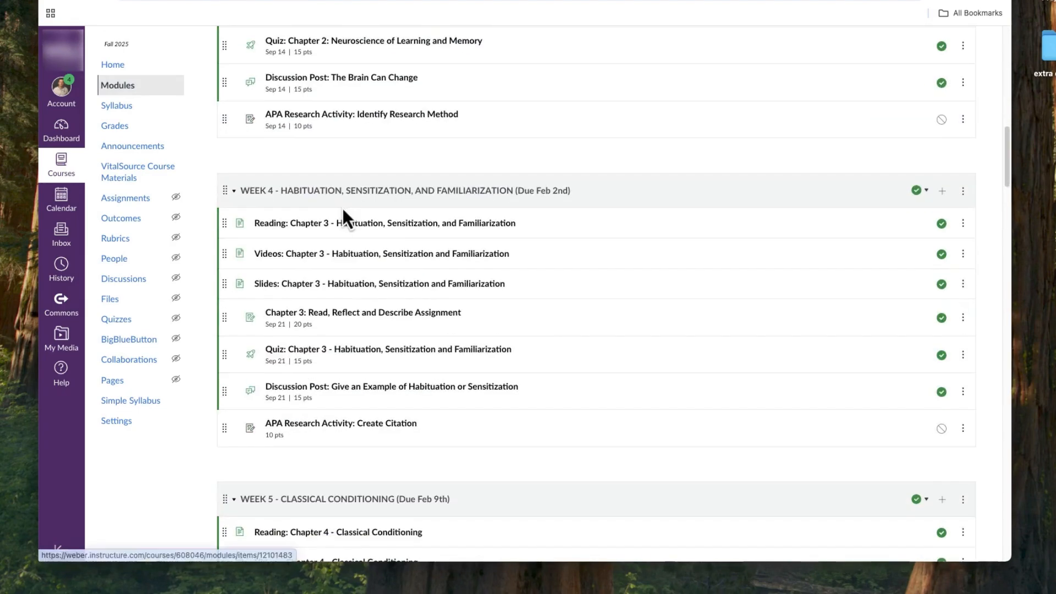
{"action": "scroll", "coordinate": [346, 216], "scroll_direction": "down", "scroll_amount": 6}
{"action": "scroll", "coordinate": [346, 215], "scroll_direction": "up", "scroll_amount": 5}
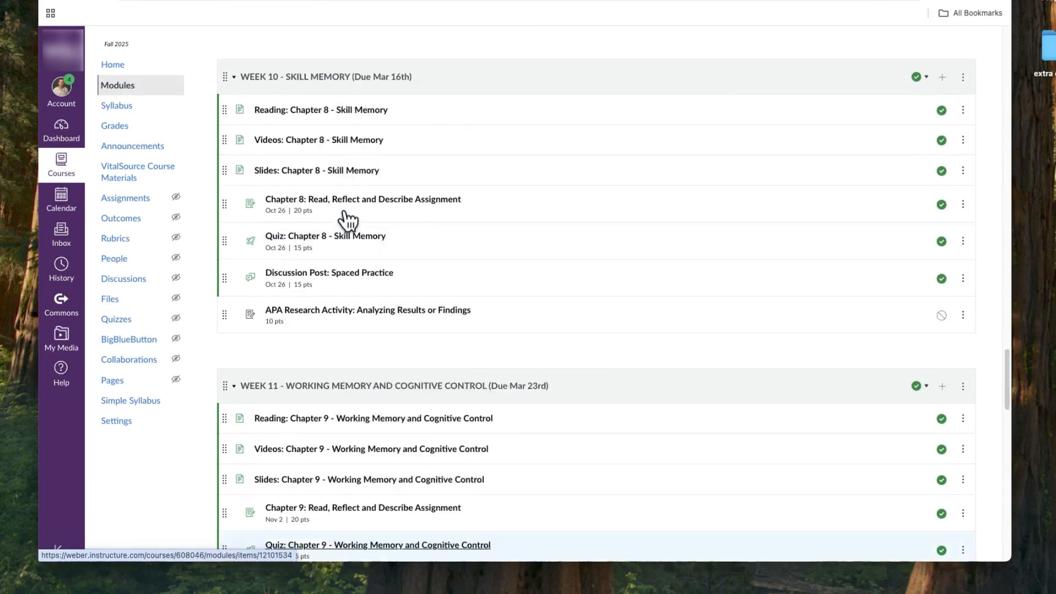
{"action": "scroll", "coordinate": [345, 214], "scroll_direction": "down", "scroll_amount": 1}
{"action": "scroll", "coordinate": [345, 212], "scroll_direction": "down", "scroll_amount": 12}
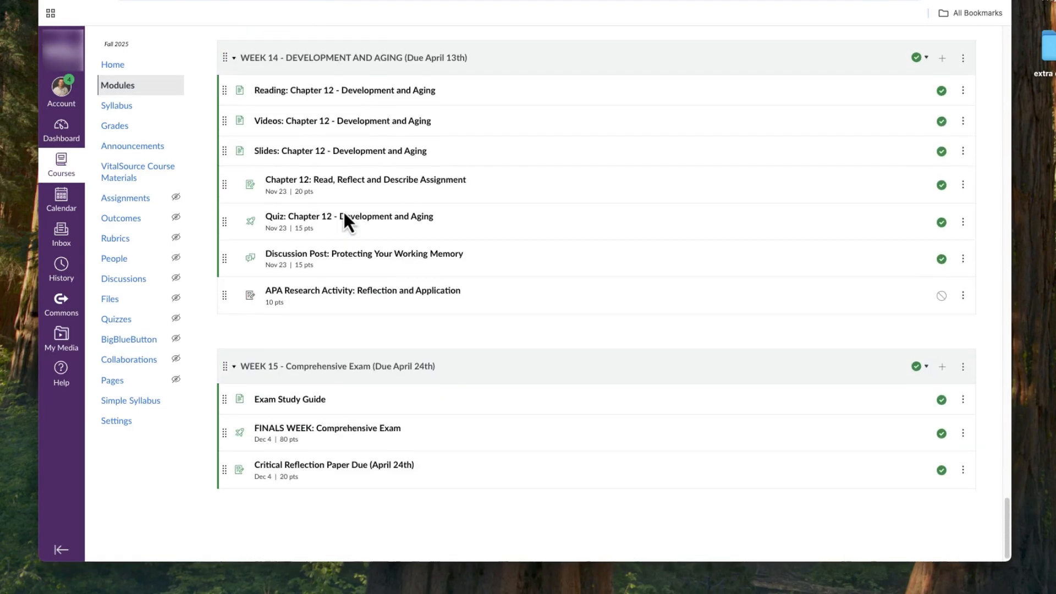
{"action": "scroll", "coordinate": [344, 211], "scroll_direction": "up", "scroll_amount": 20}
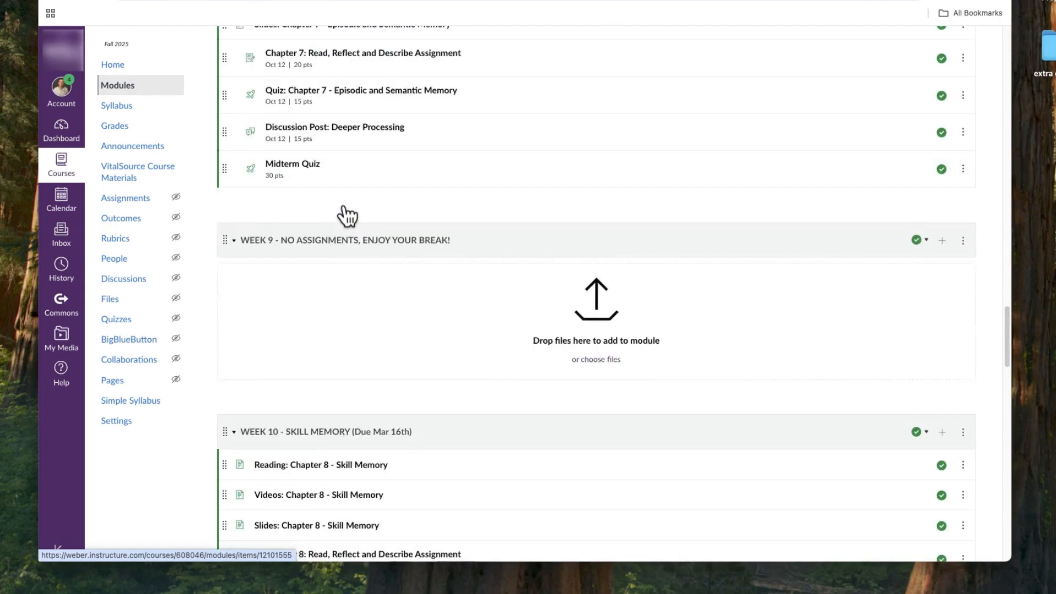
{"action": "scroll", "coordinate": [363, 237], "scroll_direction": "up", "scroll_amount": 5}
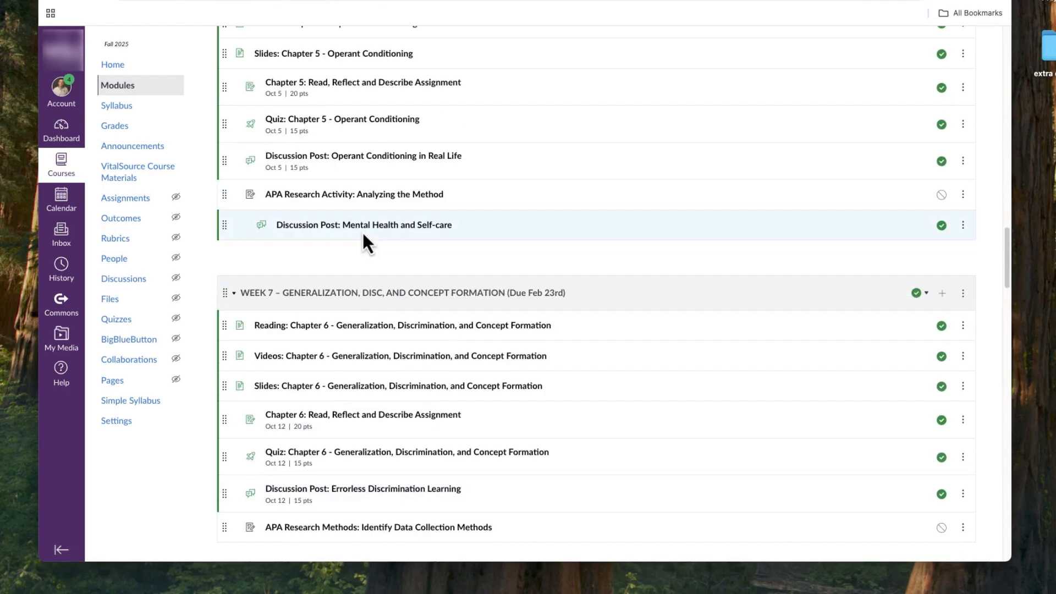
{"action": "scroll", "coordinate": [363, 231], "scroll_direction": "up", "scroll_amount": 7}
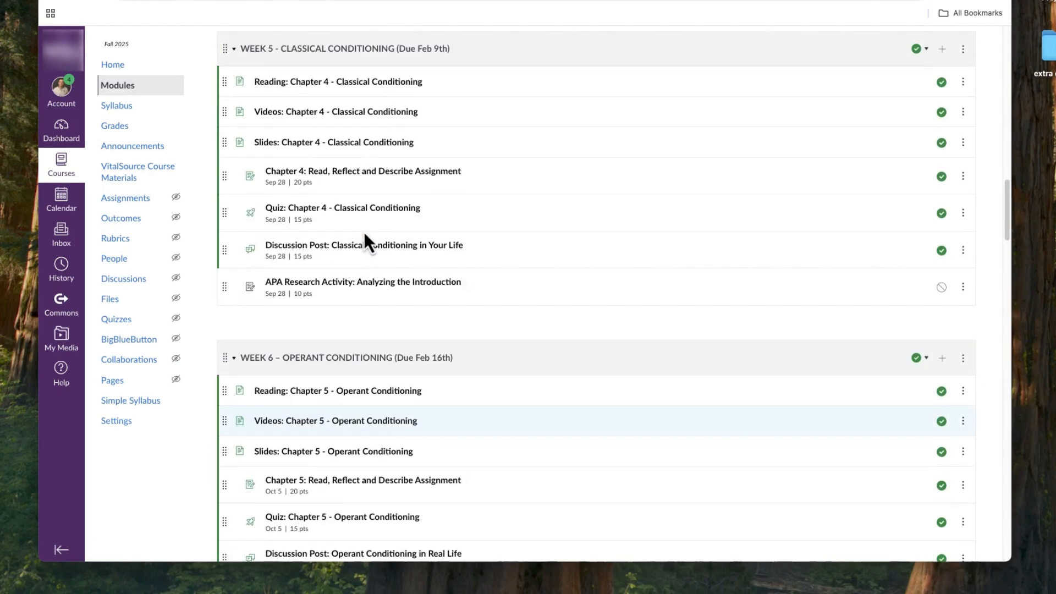
{"action": "scroll", "coordinate": [315, 187], "scroll_direction": "up", "scroll_amount": 2}
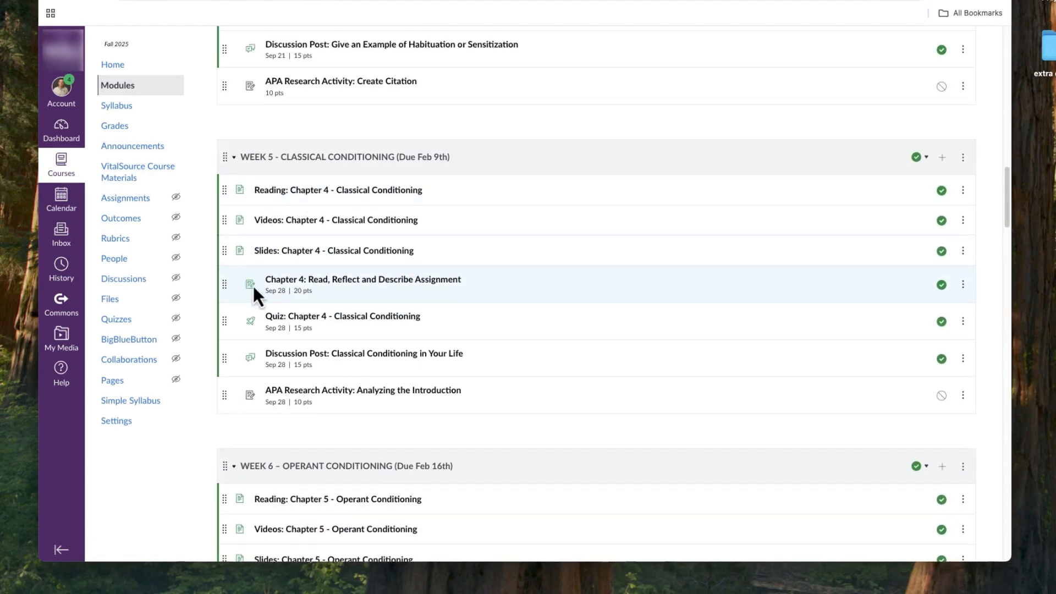
{"action": "scroll", "coordinate": [292, 269], "scroll_direction": "up", "scroll_amount": 4}
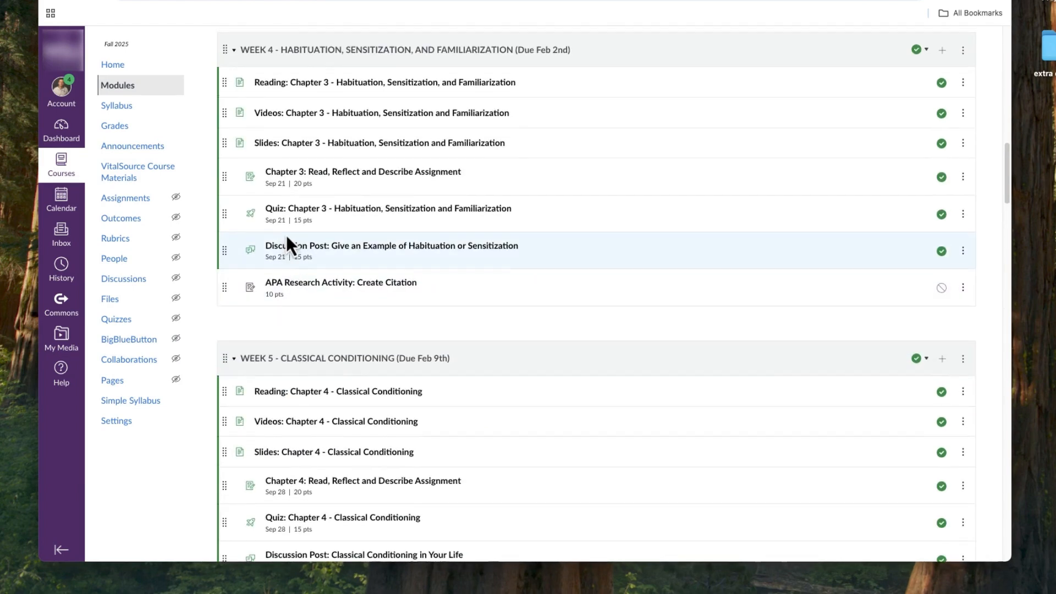
{"action": "scroll", "coordinate": [286, 235], "scroll_direction": "up", "scroll_amount": 2}
{"action": "scroll", "coordinate": [507, 160], "scroll_direction": "up", "scroll_amount": 18}
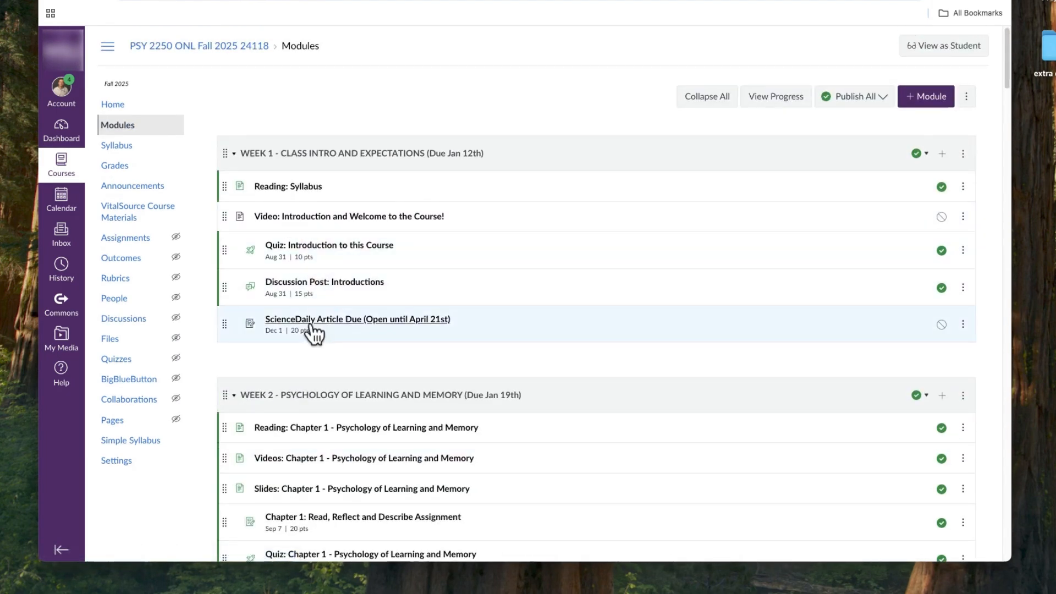
Compare the due dates of the Week 2 items with those of the Week 3 Chapter 2 assignment
{"action": "scroll", "coordinate": [300, 336], "scroll_direction": "down", "scroll_amount": 4}
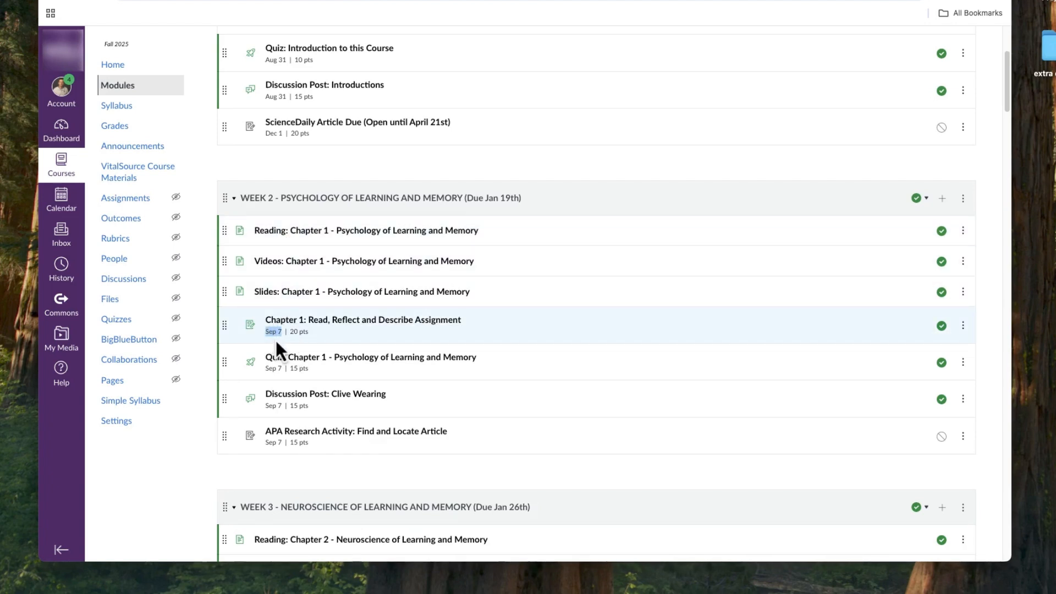
{"action": "scroll", "coordinate": [276, 338], "scroll_direction": "down", "scroll_amount": 6}
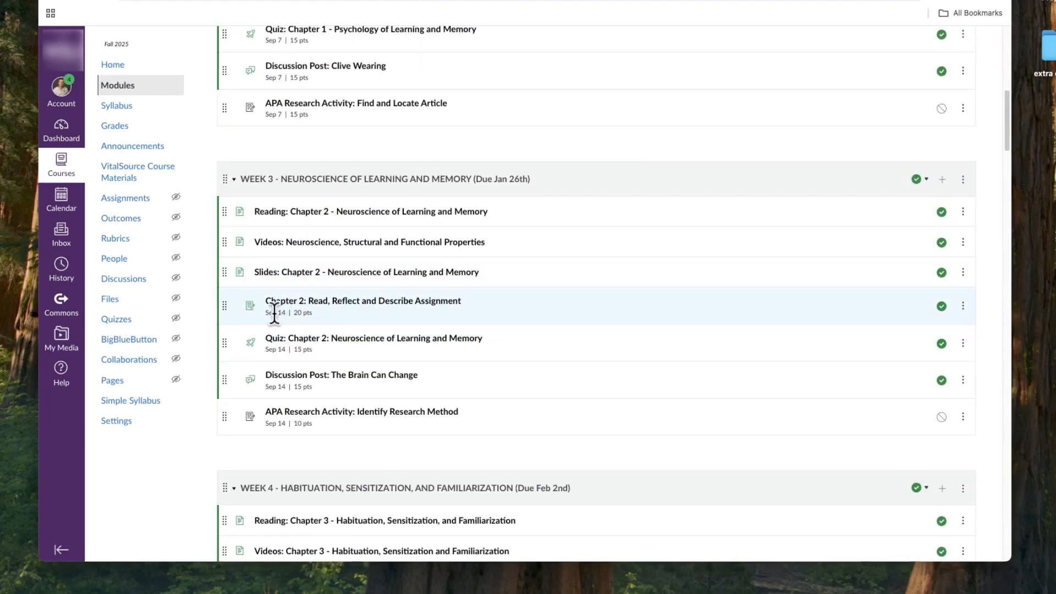
{"action": "left_click_drag", "start_coordinate": [286, 311], "coordinate": [263, 315]}
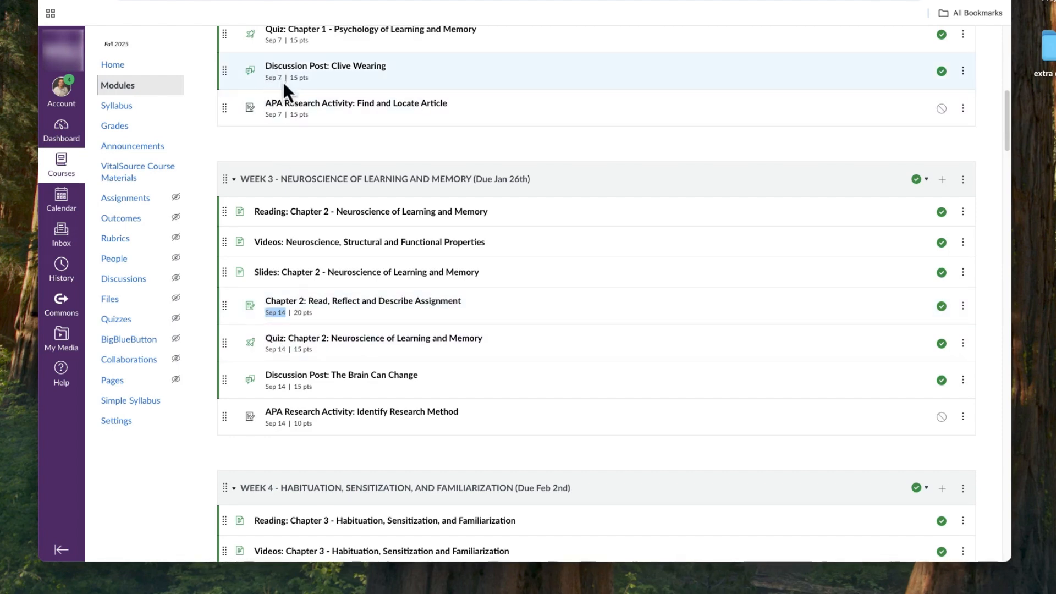
{"action": "left_click_drag", "start_coordinate": [284, 83], "coordinate": [265, 80]}
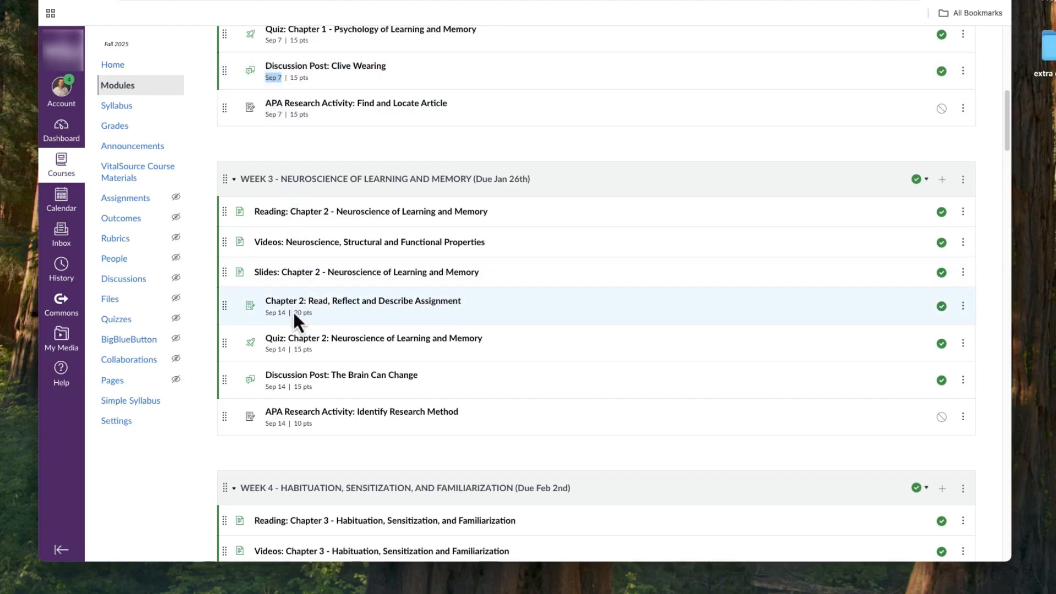
{"action": "left_click_drag", "start_coordinate": [284, 315], "coordinate": [266, 316]}
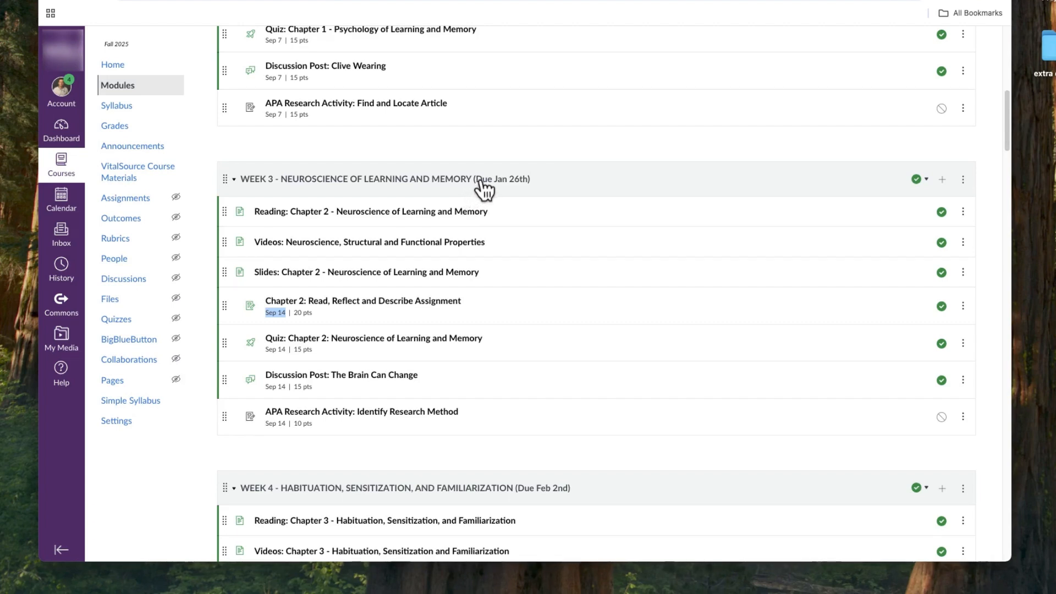
Inspect the due date written in the Week 3 module's title, leaving the module expanded
{"action": "scroll", "coordinate": [388, 196], "scroll_direction": "up", "scroll_amount": 1}
{"action": "scroll", "coordinate": [387, 196], "scroll_direction": "up", "scroll_amount": 1}
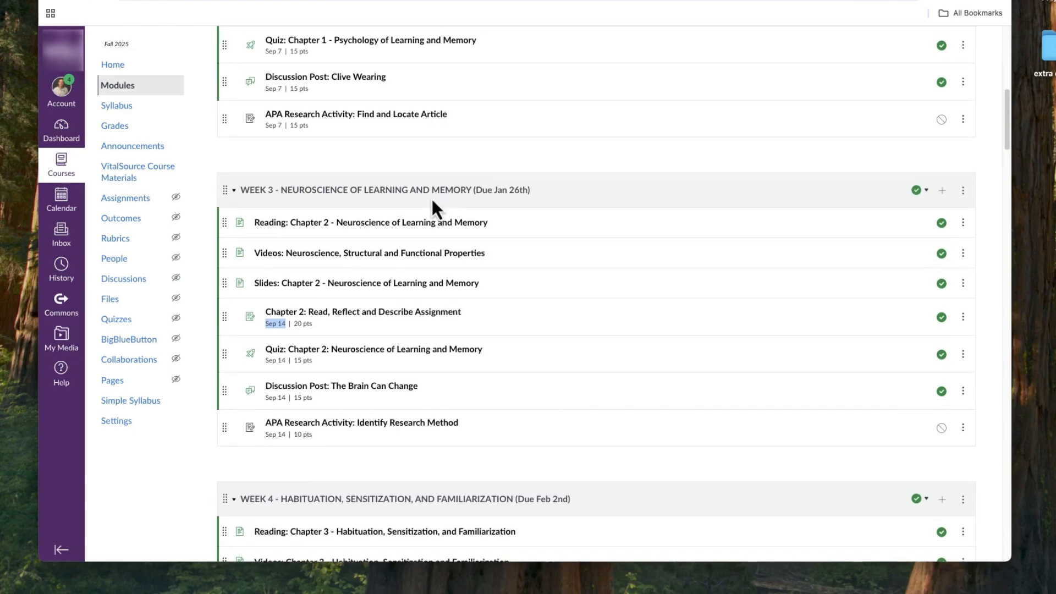
{"action": "left_click_drag", "start_coordinate": [482, 197], "coordinate": [526, 198]}
{"action": "left_click", "coordinate": [528, 198]}
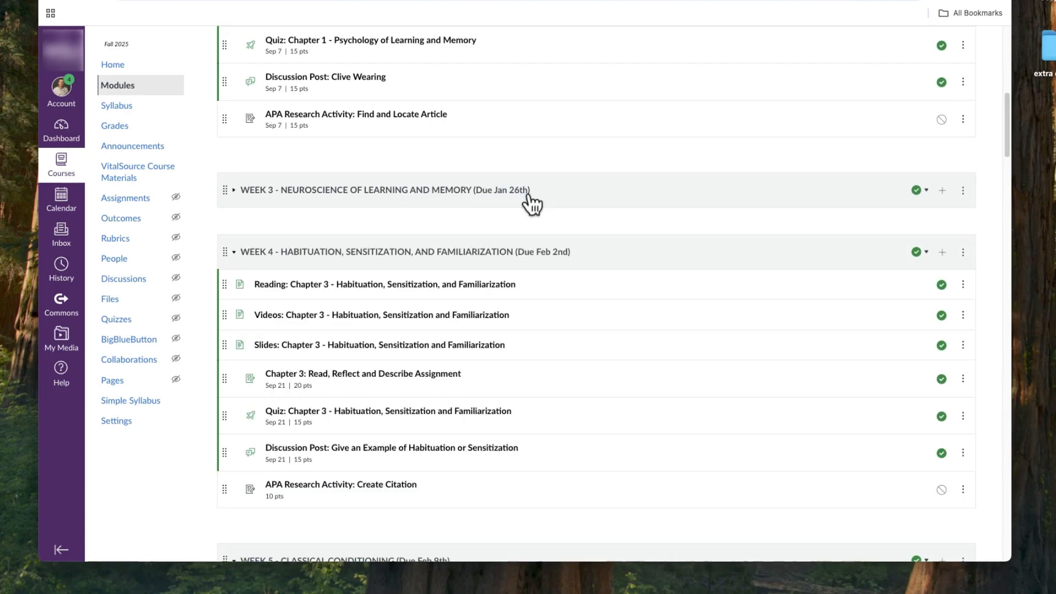
{"action": "left_click", "coordinate": [503, 197]}
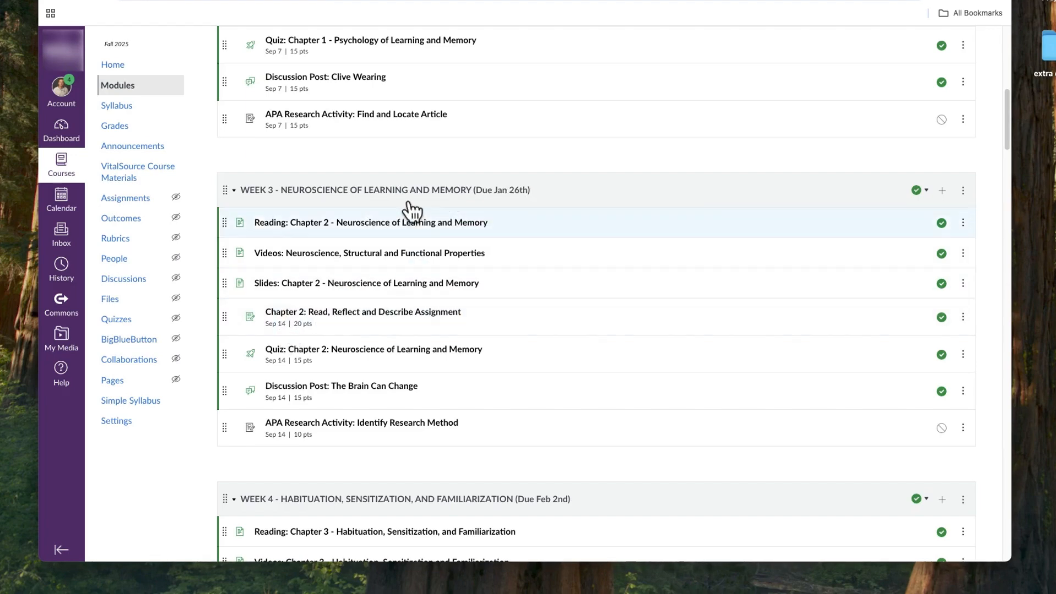
Change the due date in the Week 2 module's name to Sept 7th and save the module settings
{"action": "scroll", "coordinate": [463, 205], "scroll_direction": "up", "scroll_amount": 5}
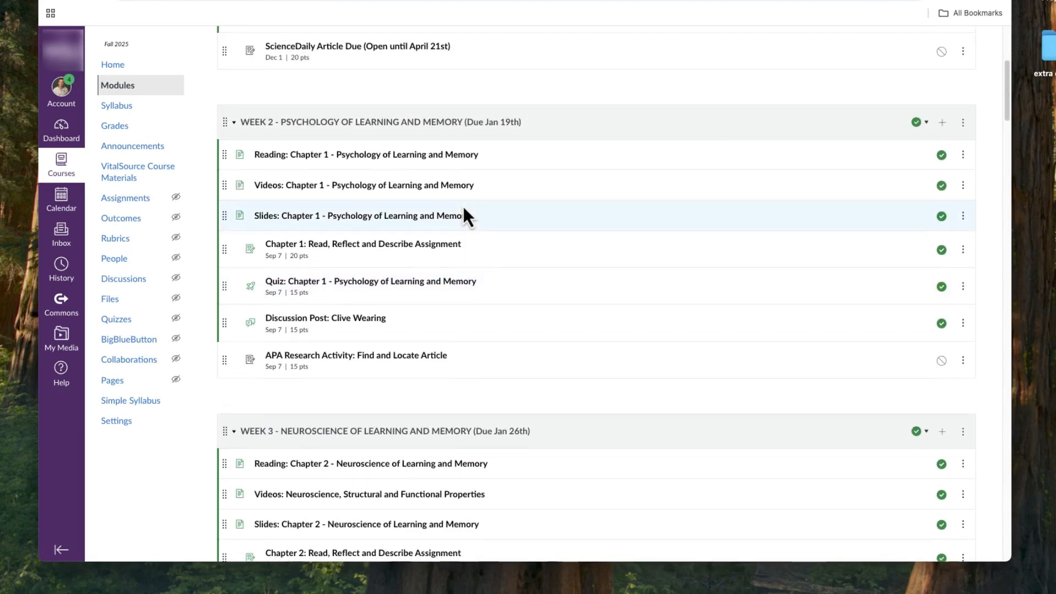
{"action": "scroll", "coordinate": [463, 204], "scroll_direction": "up", "scroll_amount": 1}
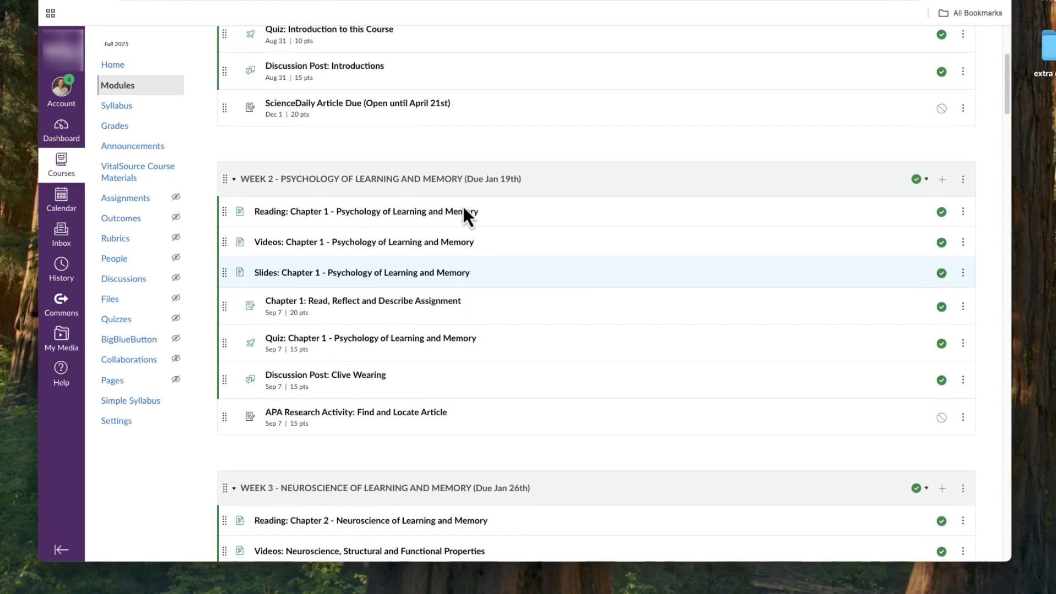
{"action": "left_click", "coordinate": [962, 179]}
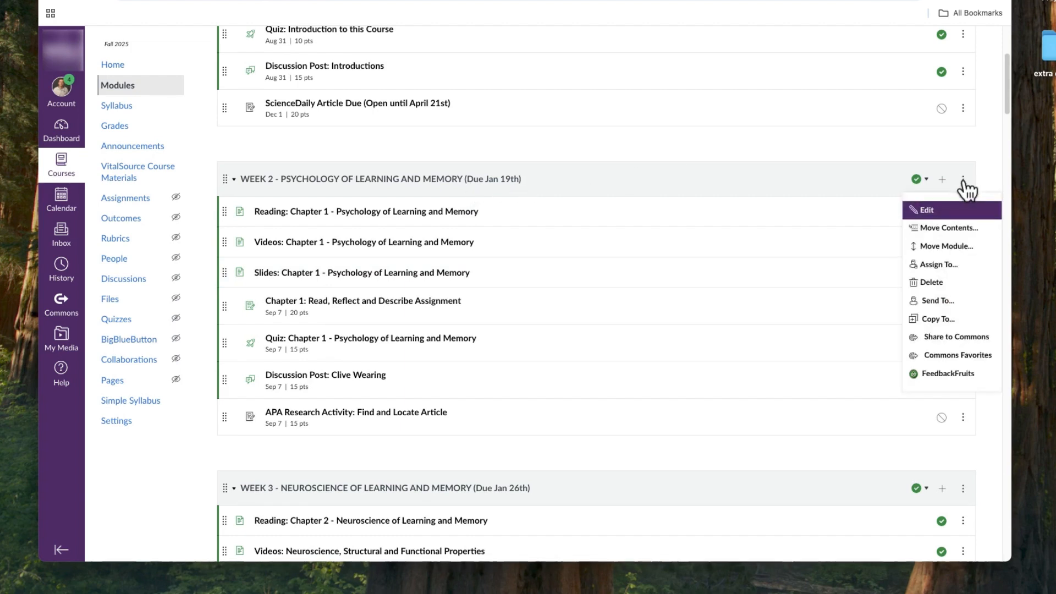
{"action": "left_click", "coordinate": [931, 212]}
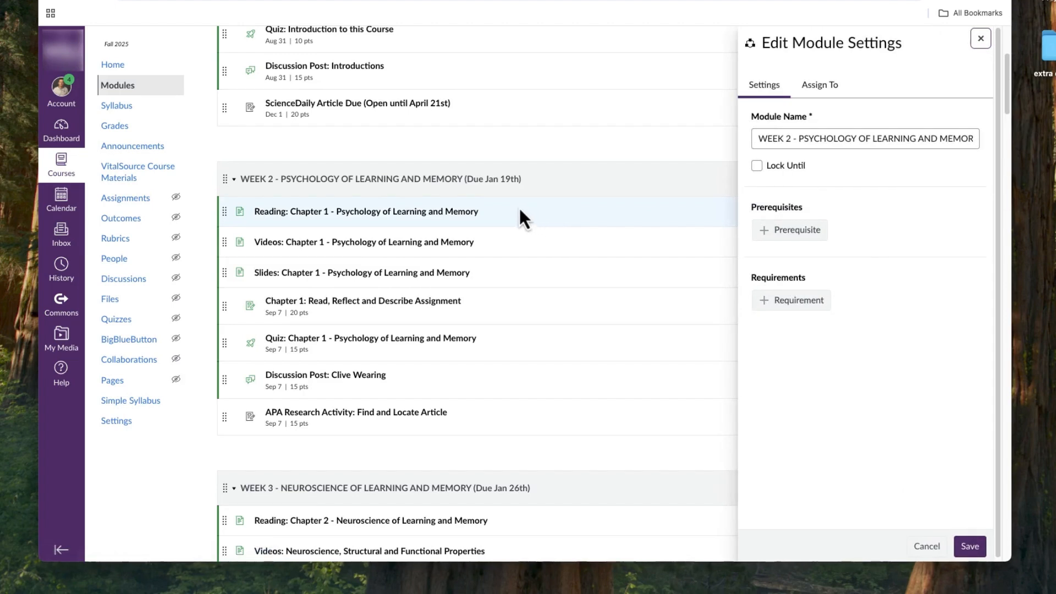
{"action": "left_click_drag", "start_coordinate": [825, 140], "coordinate": [935, 139]}
{"action": "left_click", "coordinate": [967, 139]}
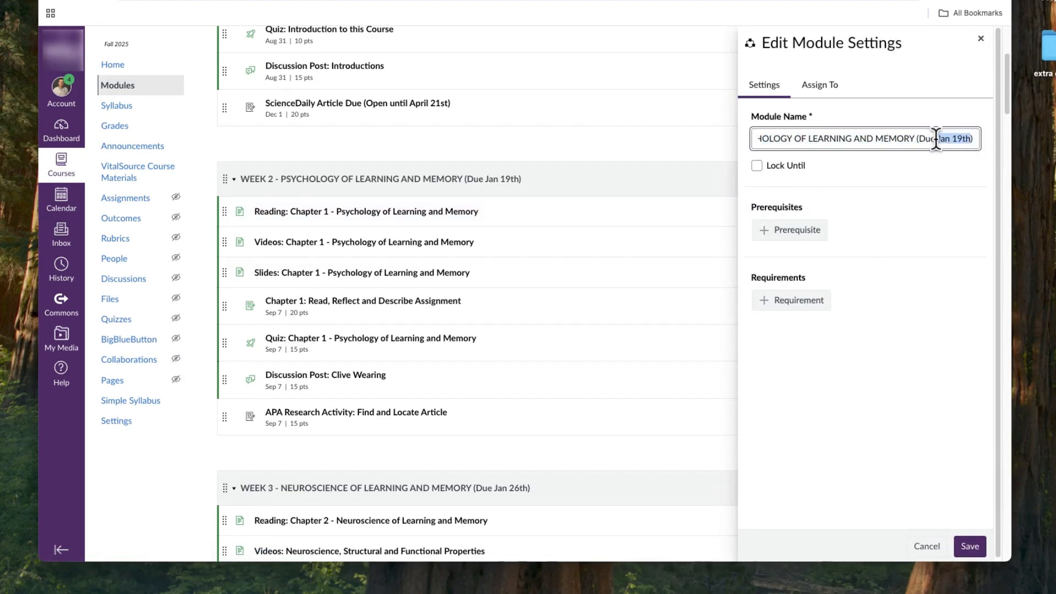
{"action": "type", "text": "Sept"}
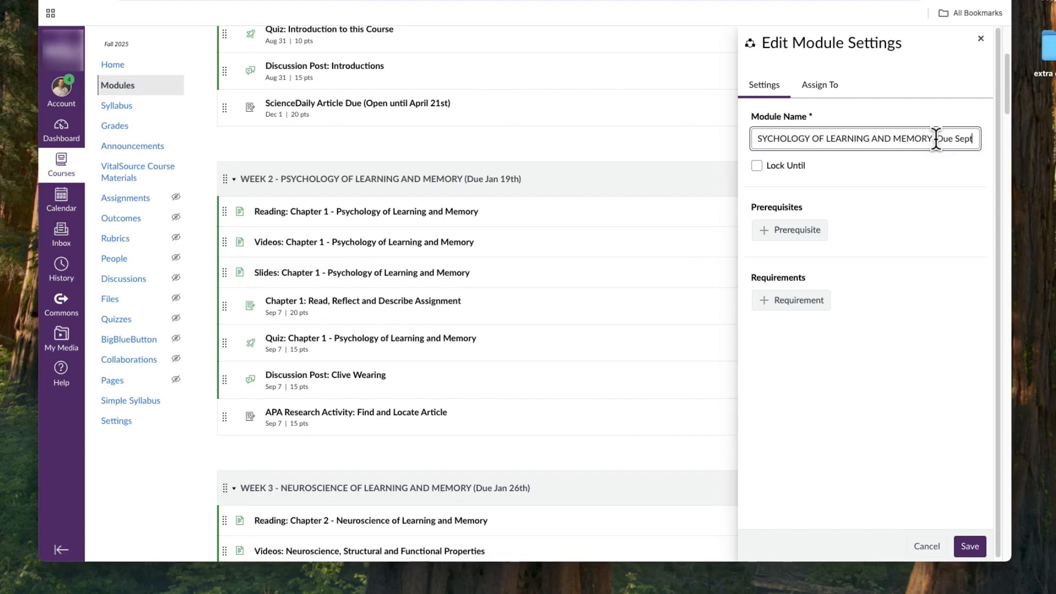
{"action": "type", "text": " 7"}
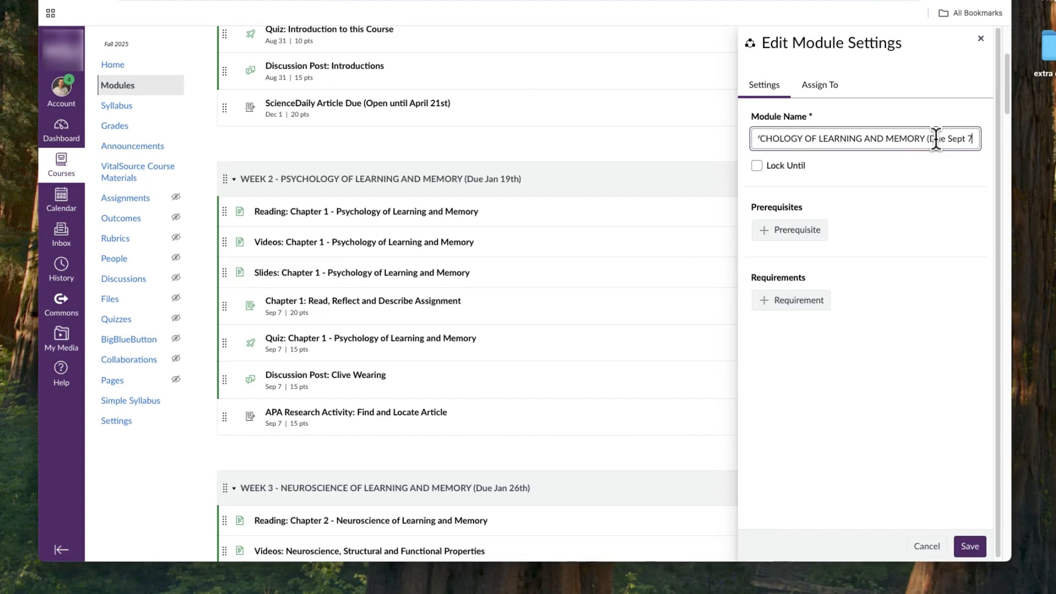
{"action": "type", "text": "th))"}
{"action": "left_click", "coordinate": [969, 547]}
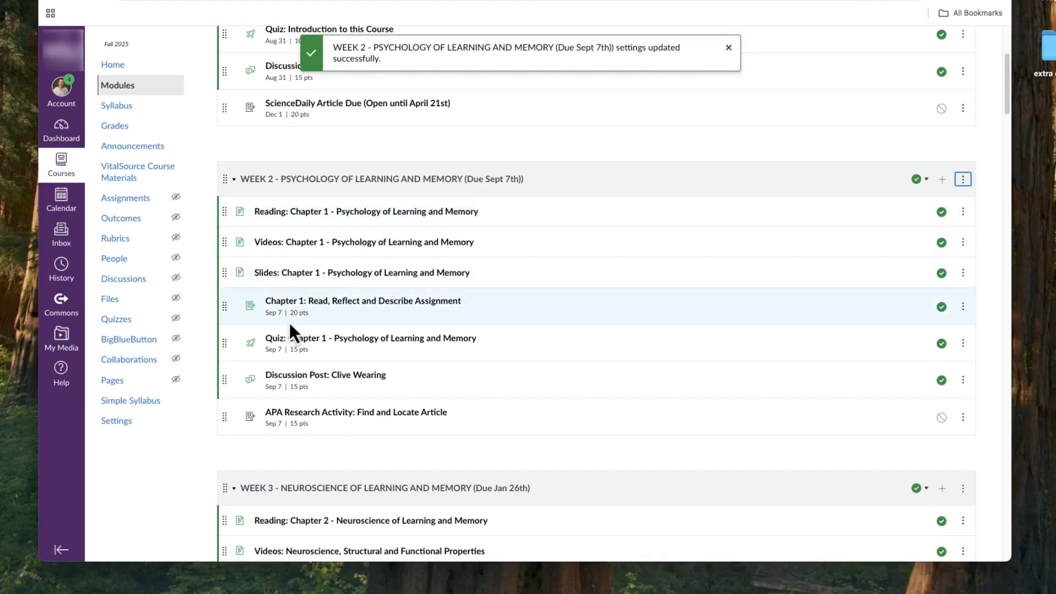
Check the due date on the Chapter 1: Read, Reflect and Describe Assignment page and return to the modules
{"action": "left_click_drag", "start_coordinate": [266, 313], "coordinate": [279, 312]}
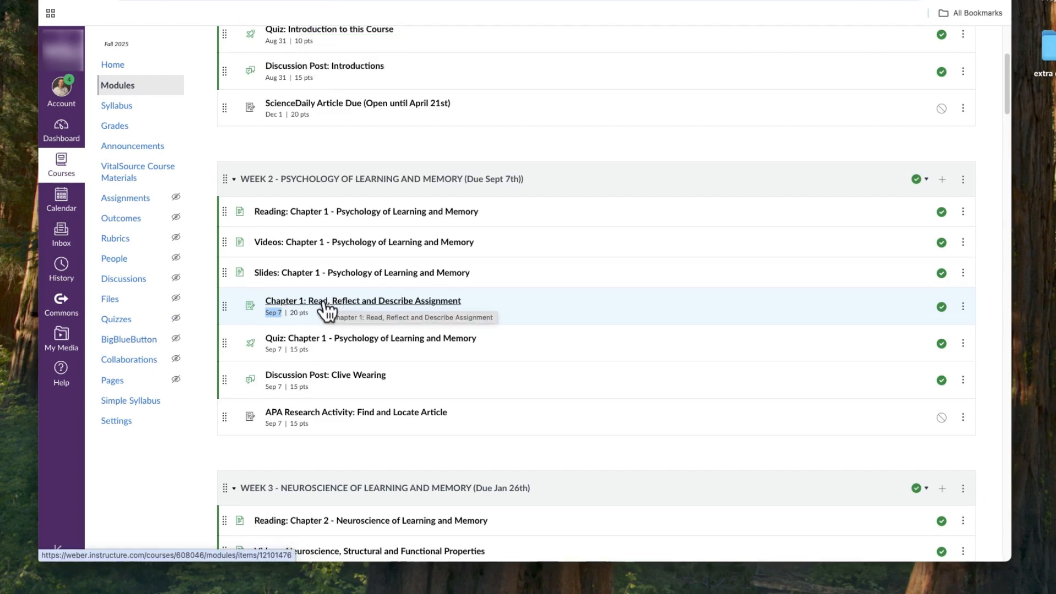
{"action": "left_click", "coordinate": [355, 300]}
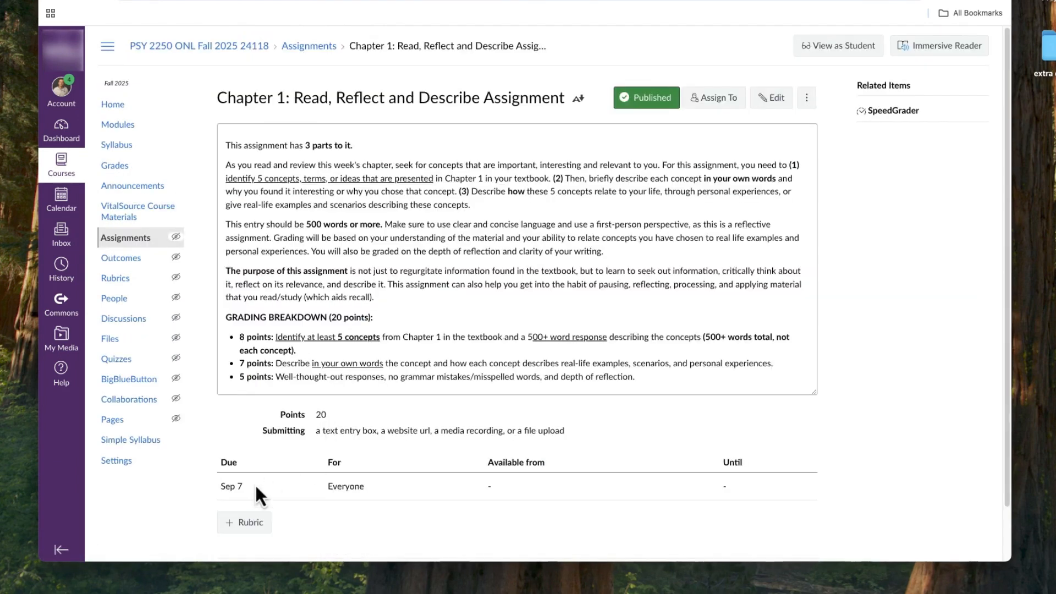
{"action": "left_click_drag", "start_coordinate": [255, 487], "coordinate": [221, 492]}
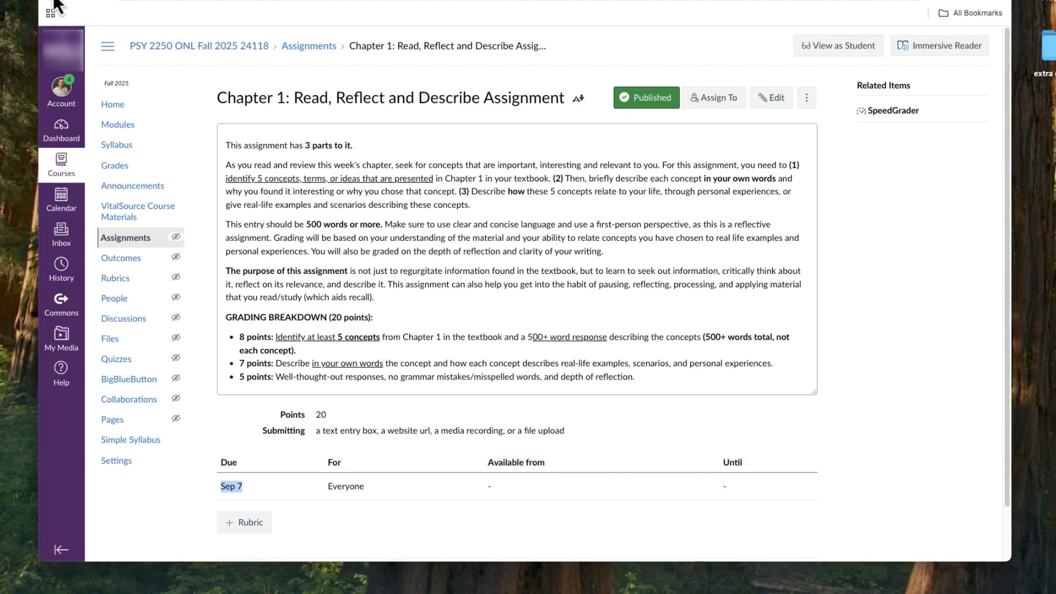
{"action": "key", "text": "super+Left"}
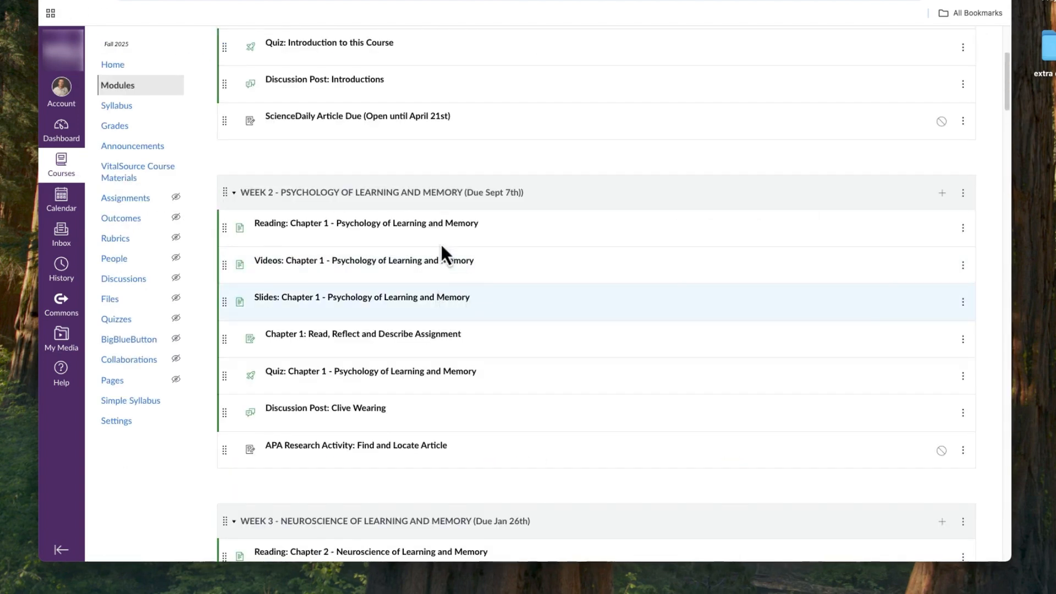